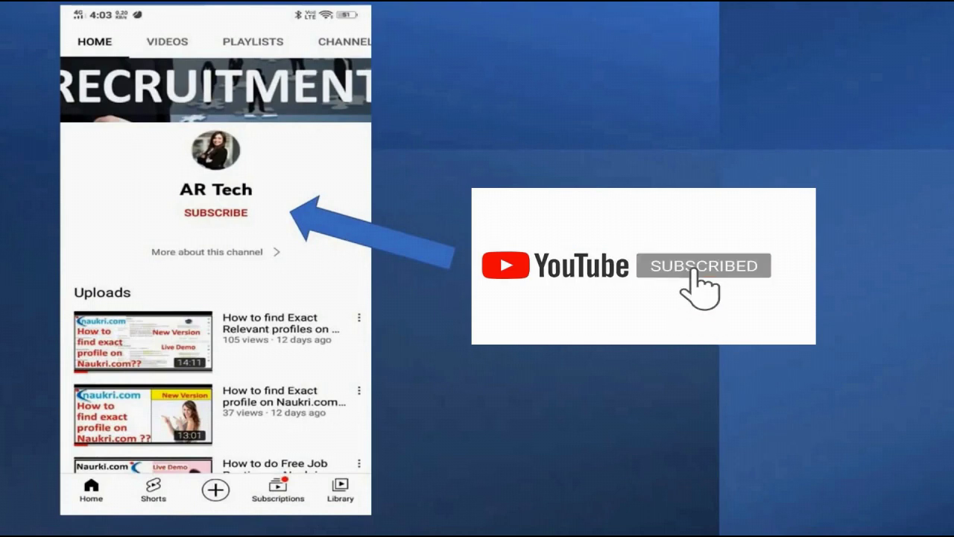
Leave the running slideshow by bringing up the Windows task switcher with Alt+Tab.
key(alt+Tab)
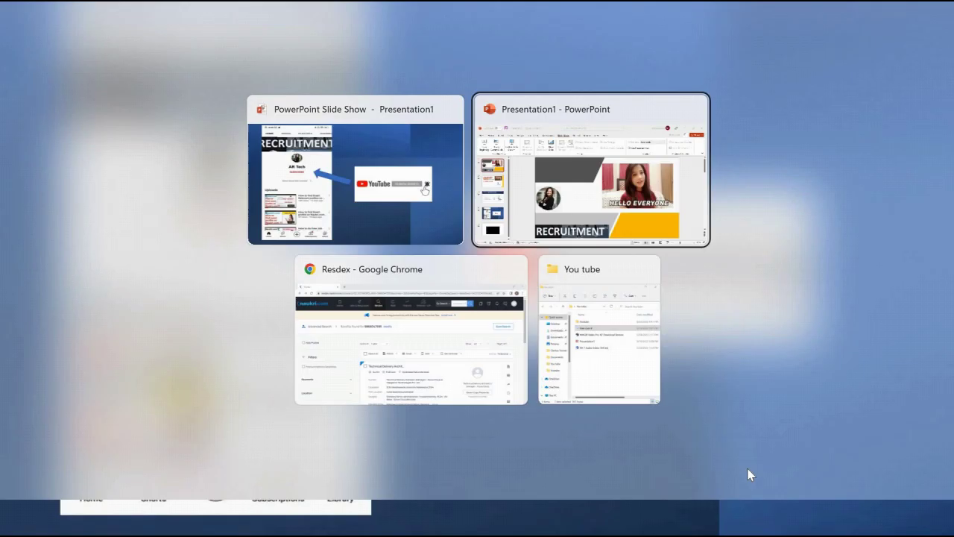
Switch to the Resdex Chrome window and scroll to the Technical Delivery Architect candidate card.
key(alt+Tab)
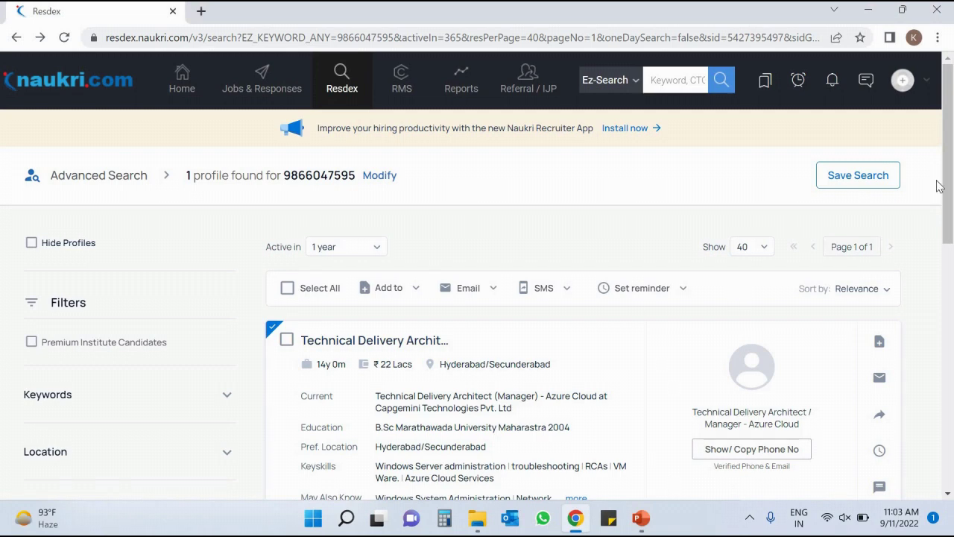
drag(948, 150, 948, 120)
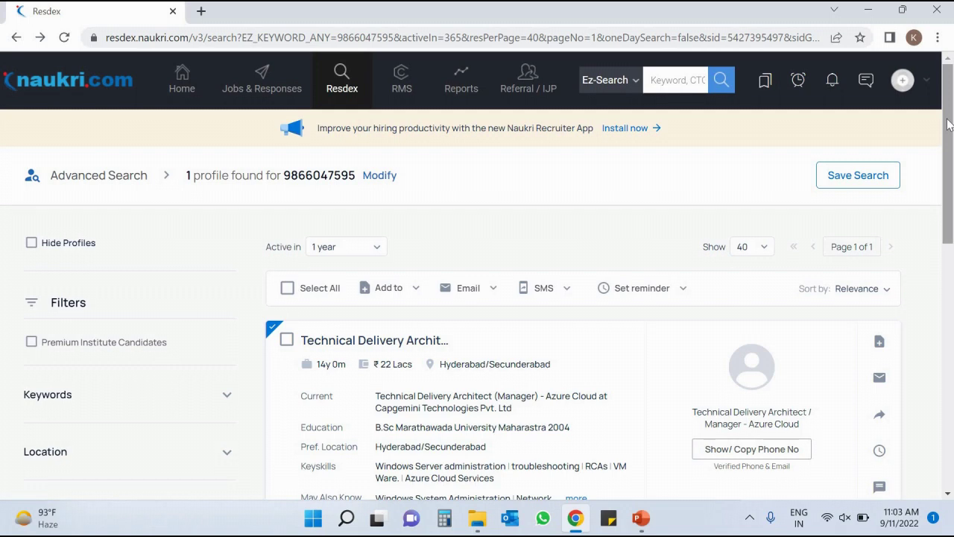
drag(949, 125, 950, 79)
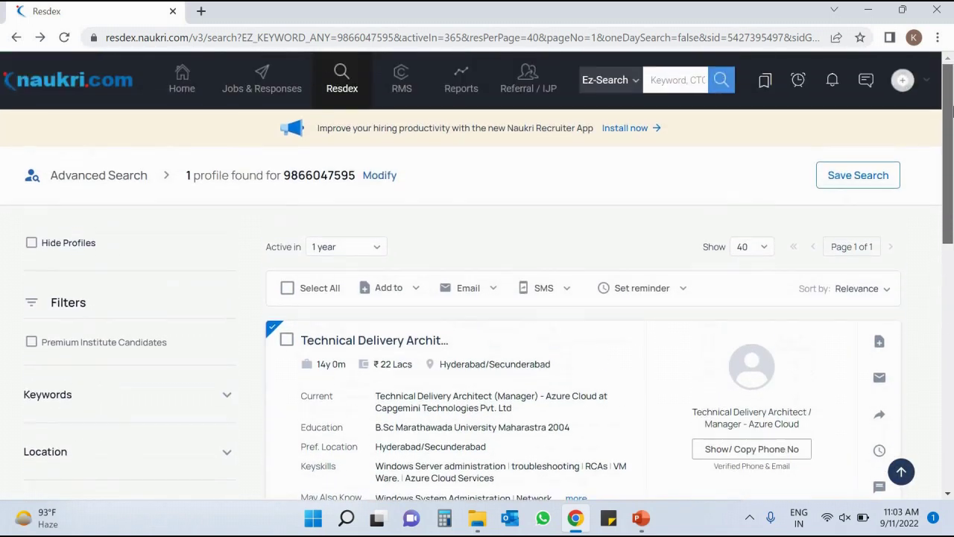
scroll(951, 153, down, 1)
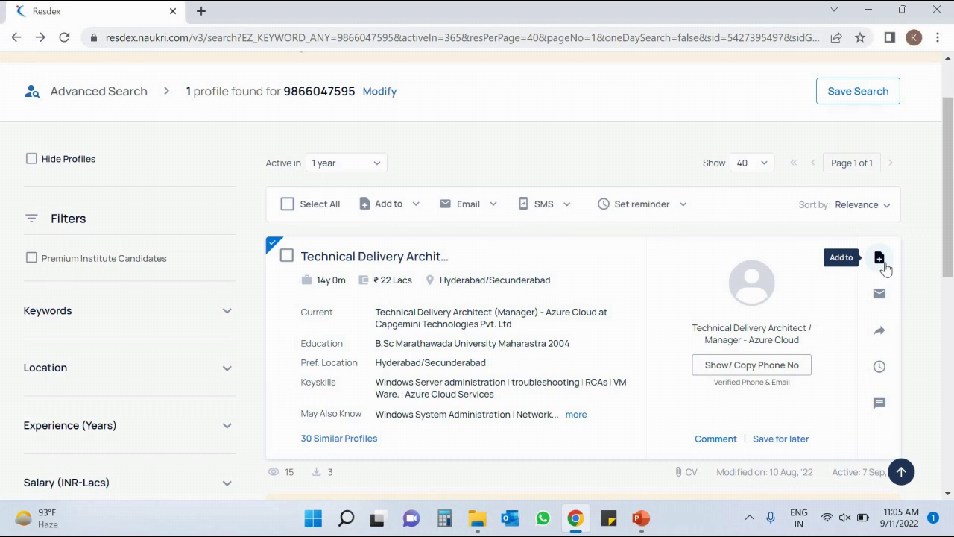
From the card's Add to options, pick Resdex requirement and choose Create new.
click(880, 258)
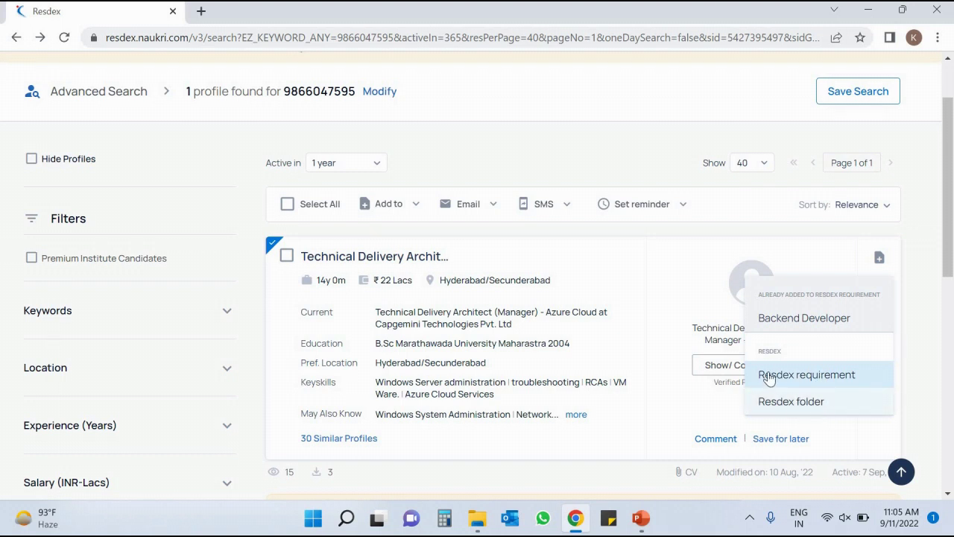
click(810, 375)
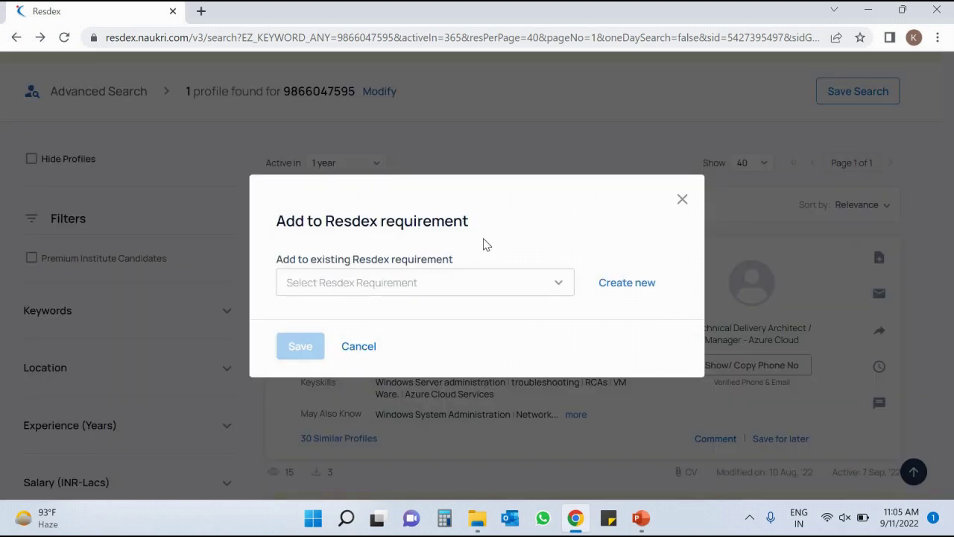
click(373, 281)
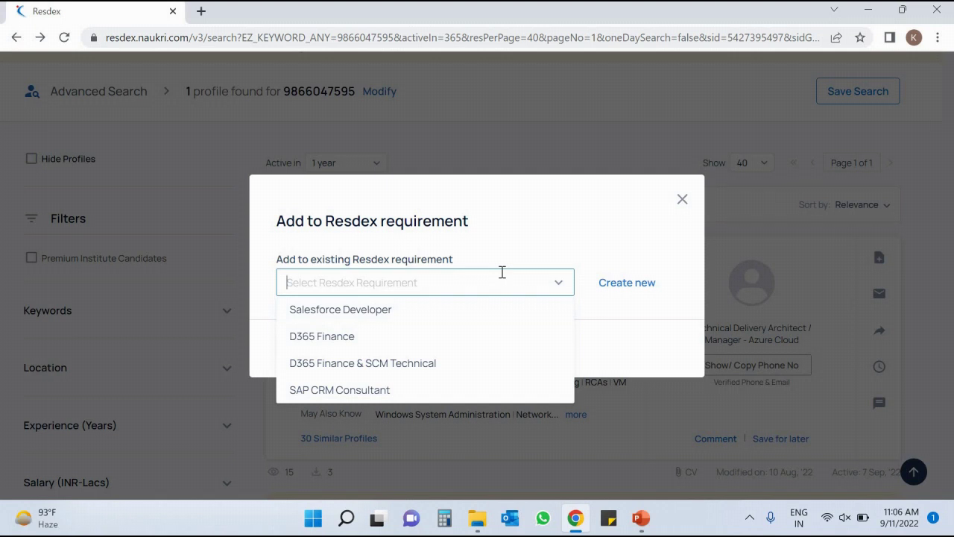
click(627, 284)
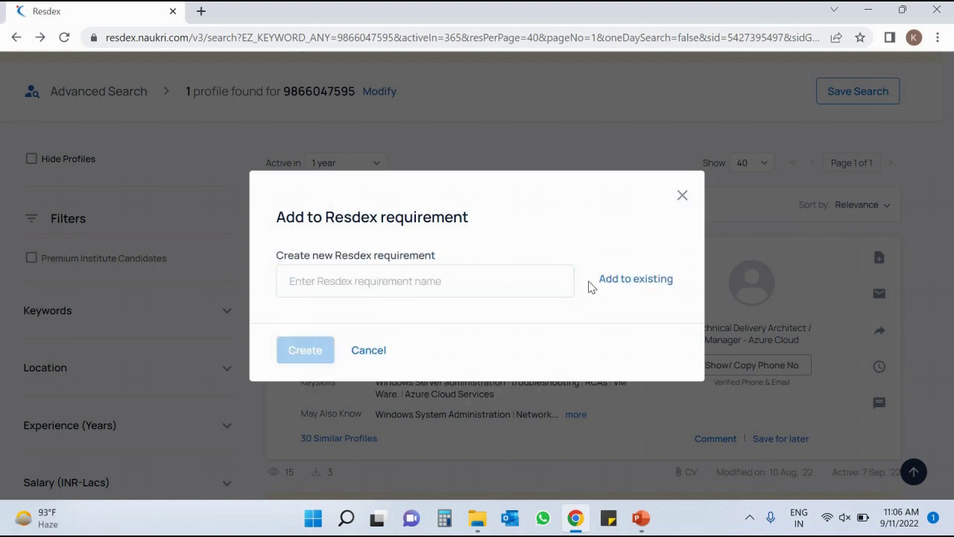
Create a new requirement named 'Technical Architect' containing the candidate as a prospect.
click(452, 284)
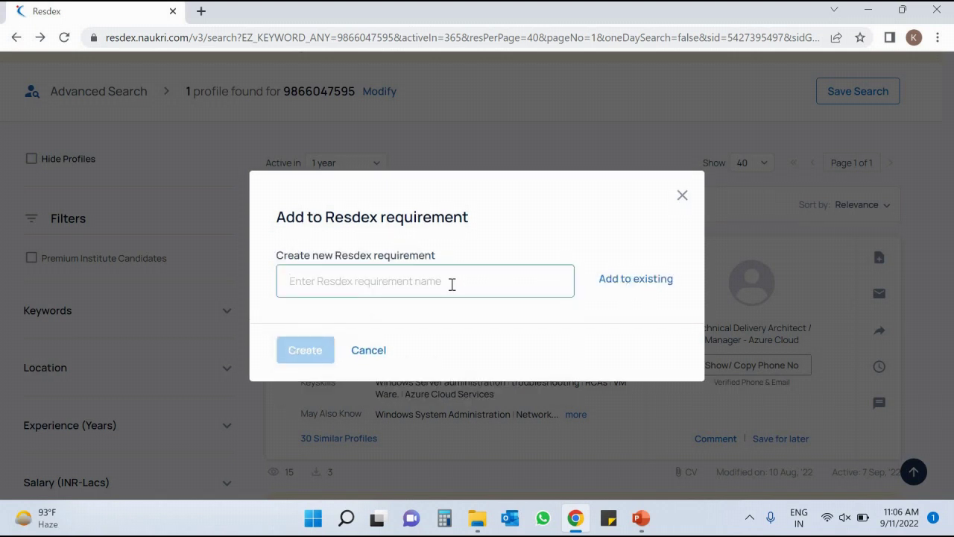
text(Tec)
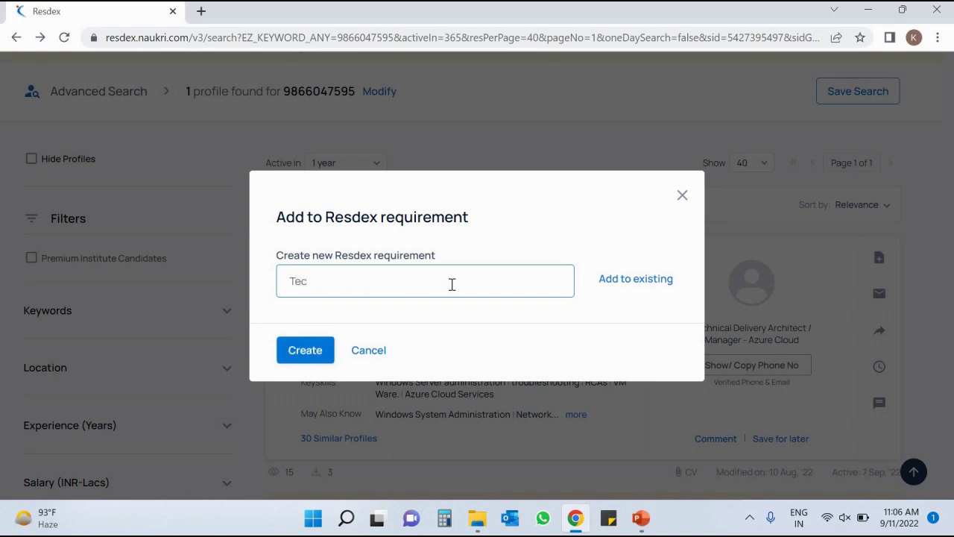
text(hnical Architect)
click(319, 347)
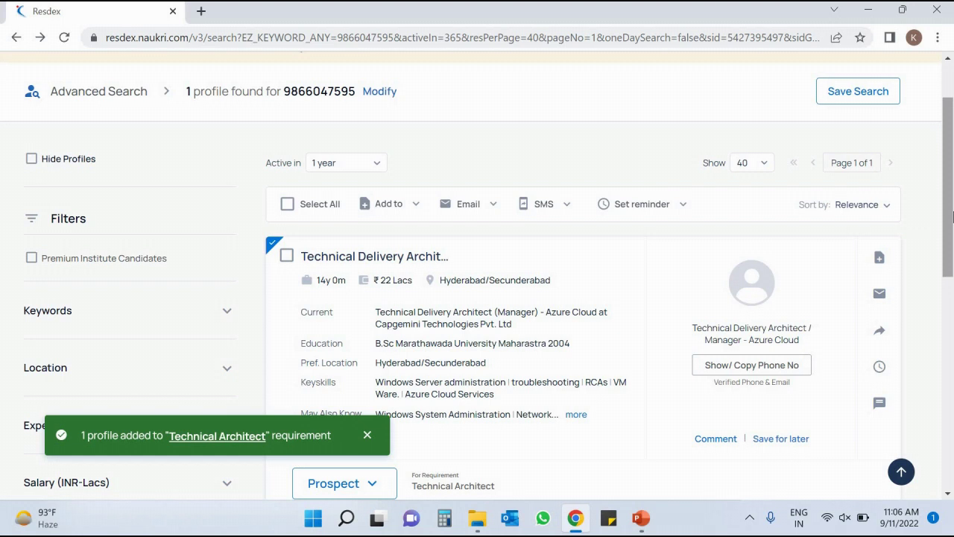
scroll(952, 216, up, 1)
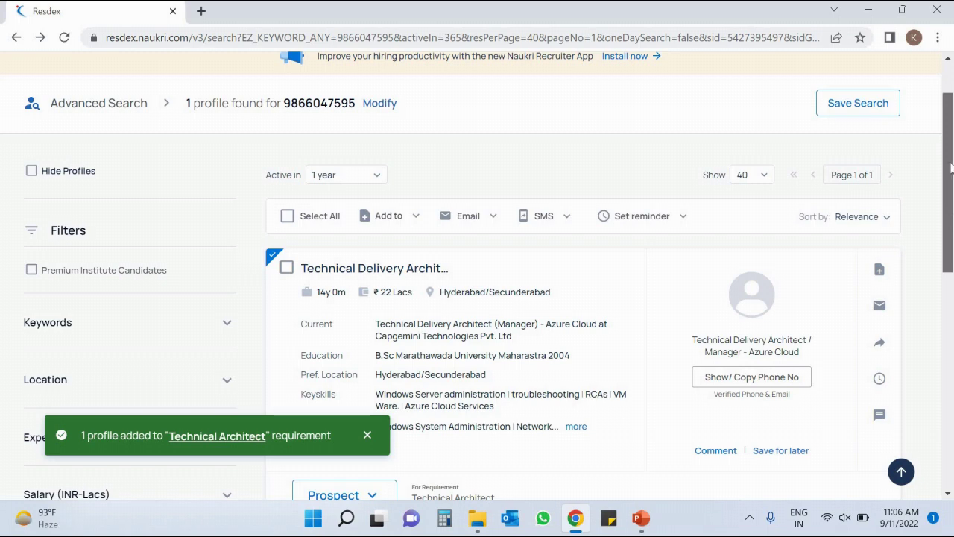
Open the Technical Architect requirement's prospects from the Resdex Requirements list in a new tab.
scroll(951, 168, up, 2)
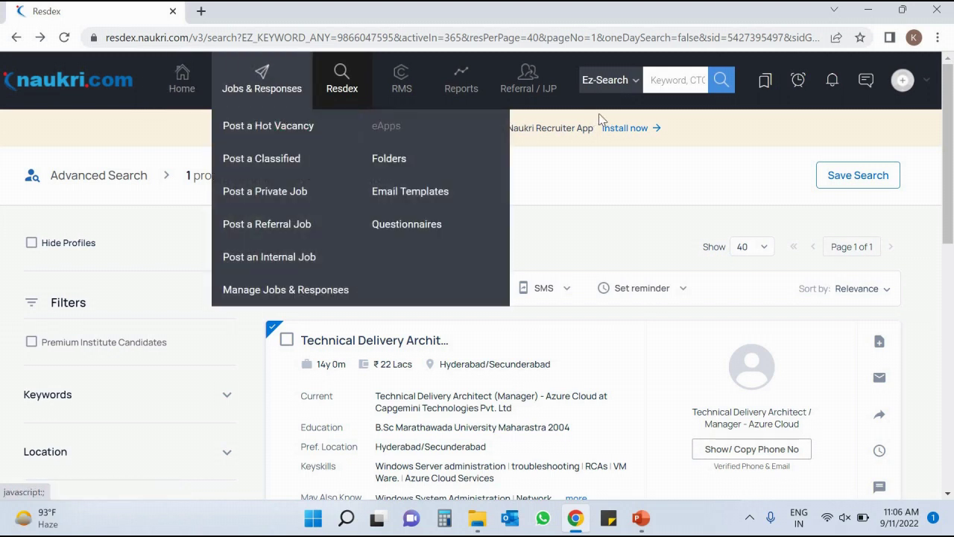
mouse_move(336, 87)
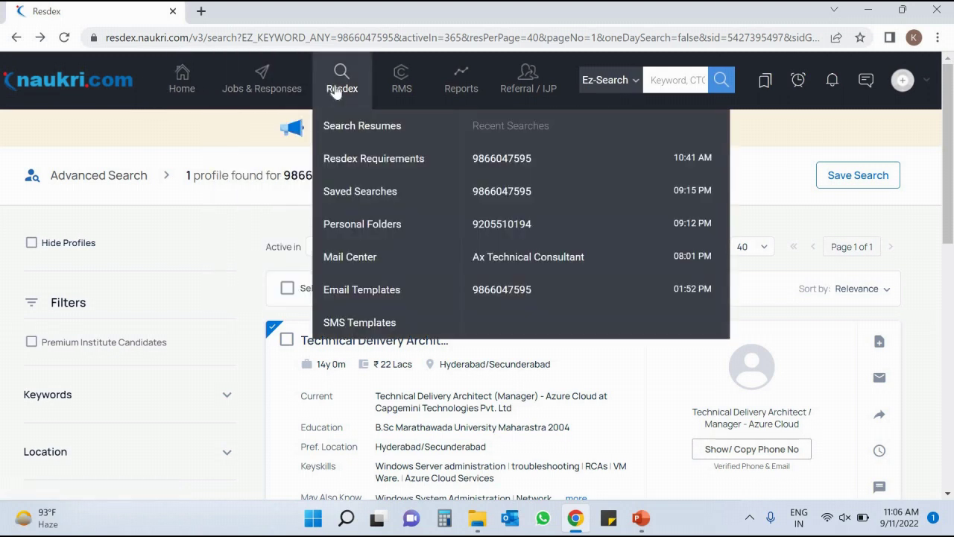
click(359, 164)
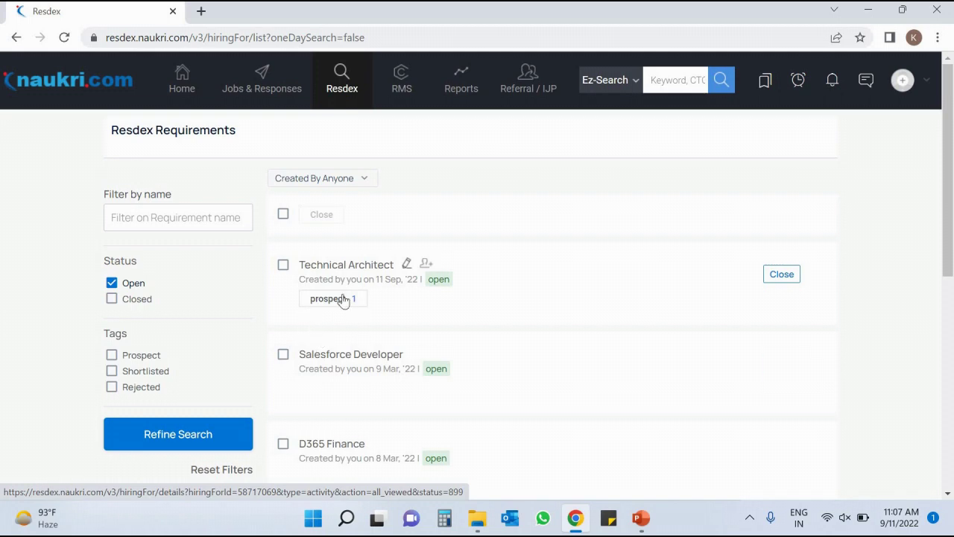
click(344, 299)
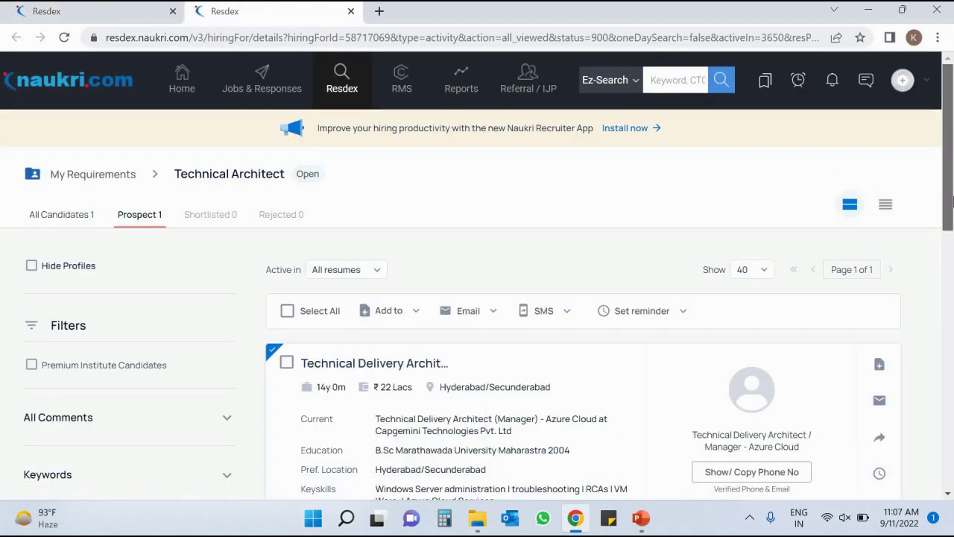
Confirm the candidate is the listed prospect, then return to the search results in the first tab.
scroll(951, 233, down, 2)
drag(953, 233, 952, 162)
click(127, 15)
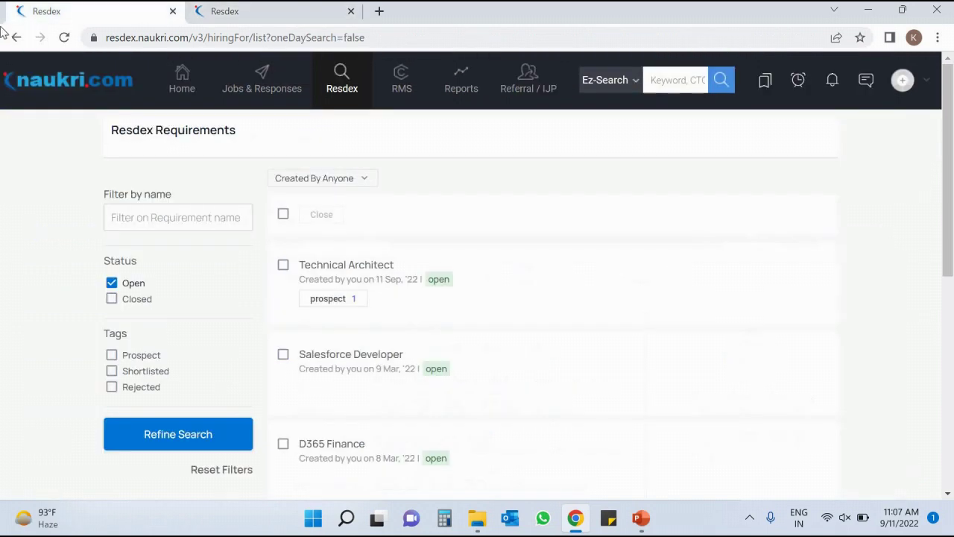
click(15, 37)
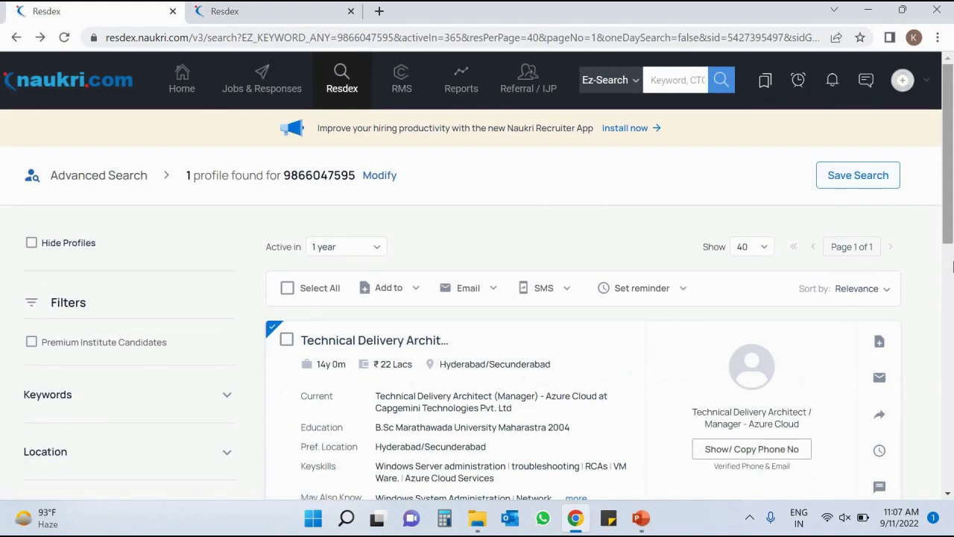
Open the Add to Resdex Folder dialog for the candidate and view existing folders without choosing one.
scroll(921, 240, down, 2)
click(880, 216)
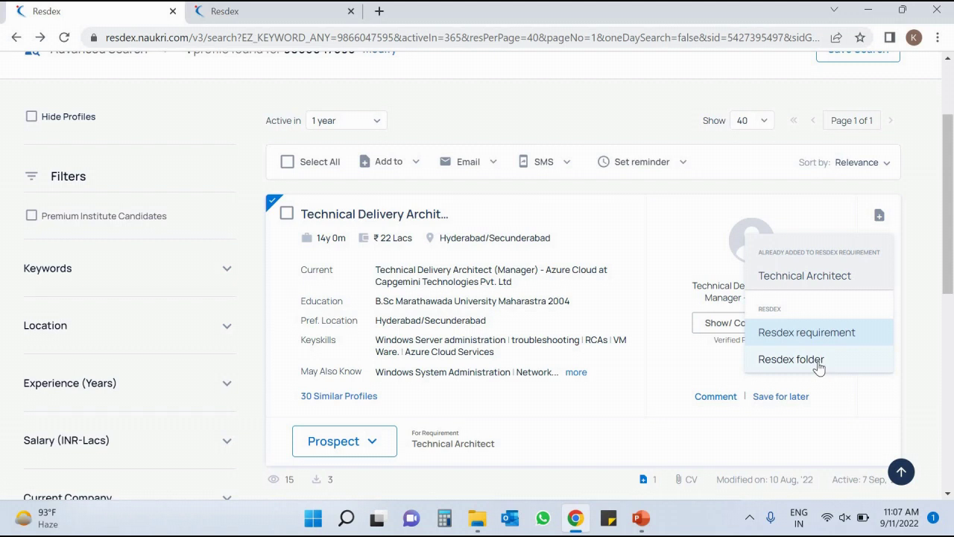
click(818, 361)
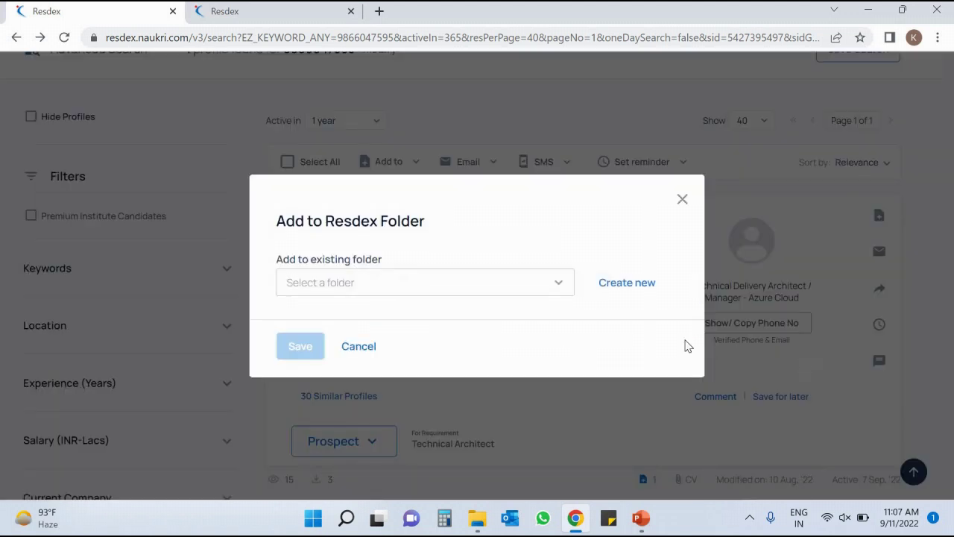
click(385, 290)
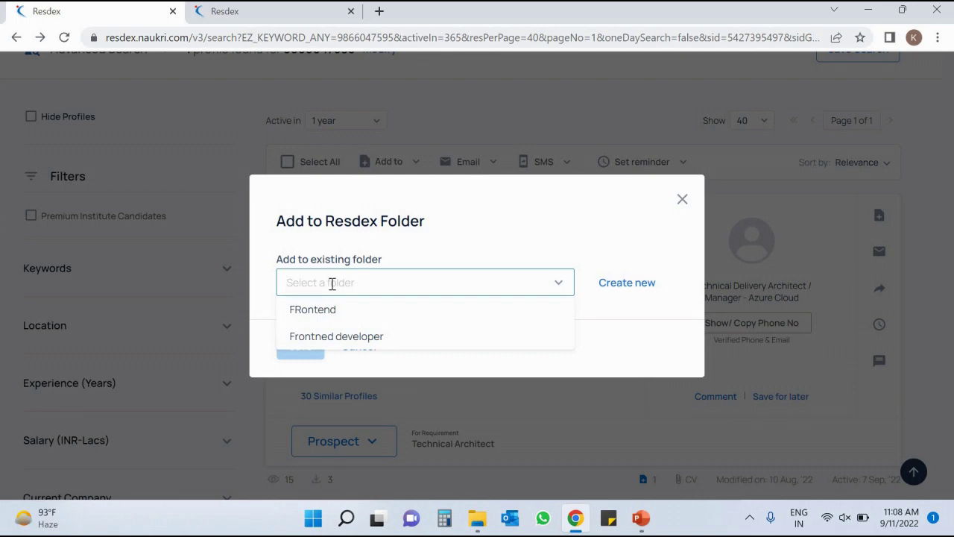
click(460, 239)
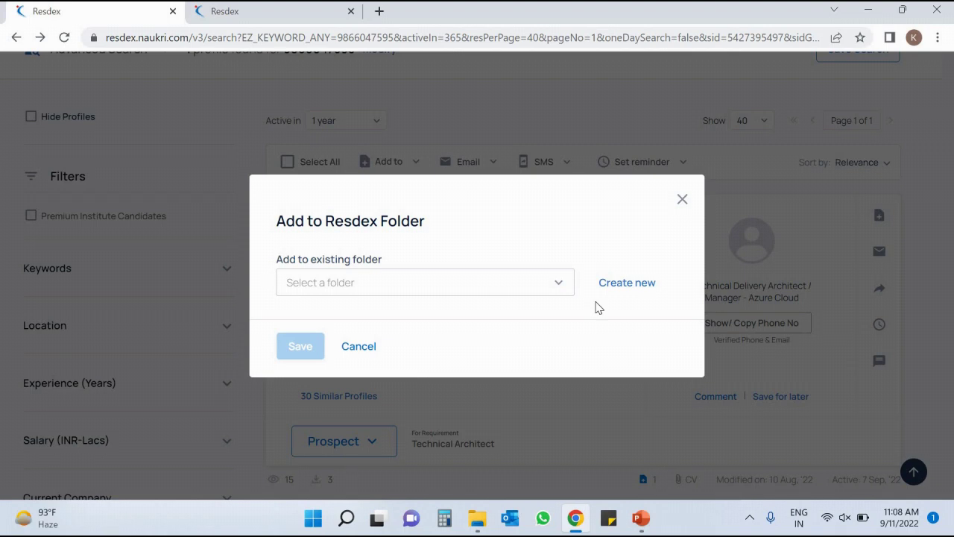
Create a new folder named 'Tech Arch', sharing it with no one, and save the candidate into it.
click(644, 285)
click(373, 237)
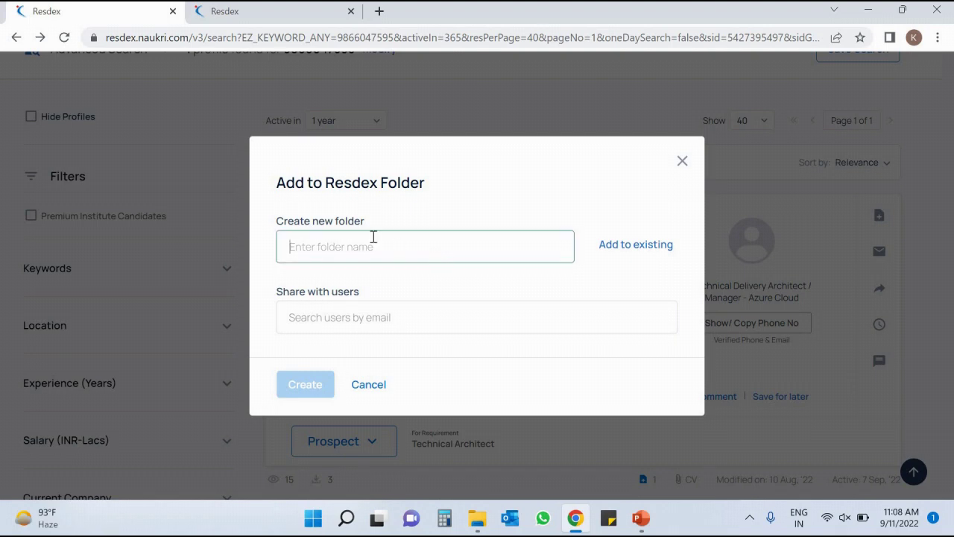
text(Tech Arch)
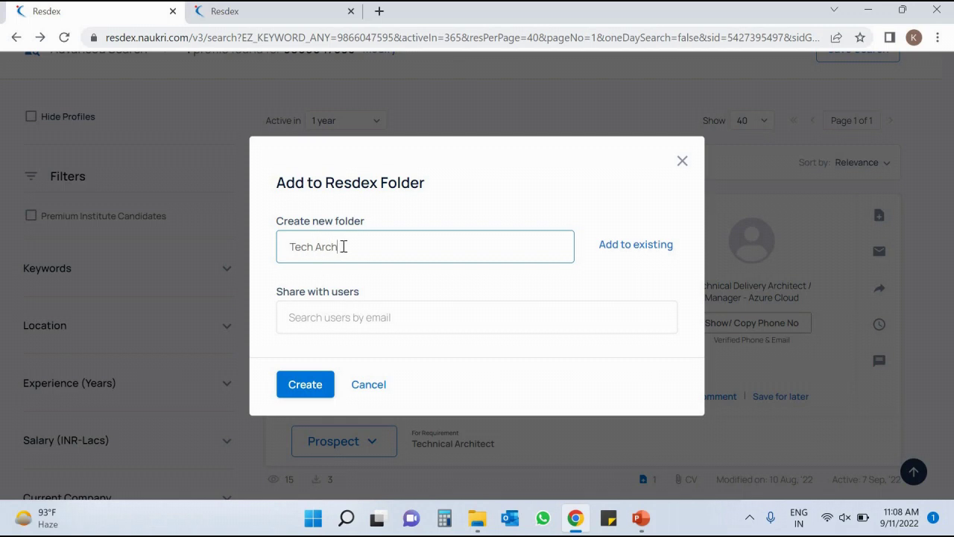
click(317, 315)
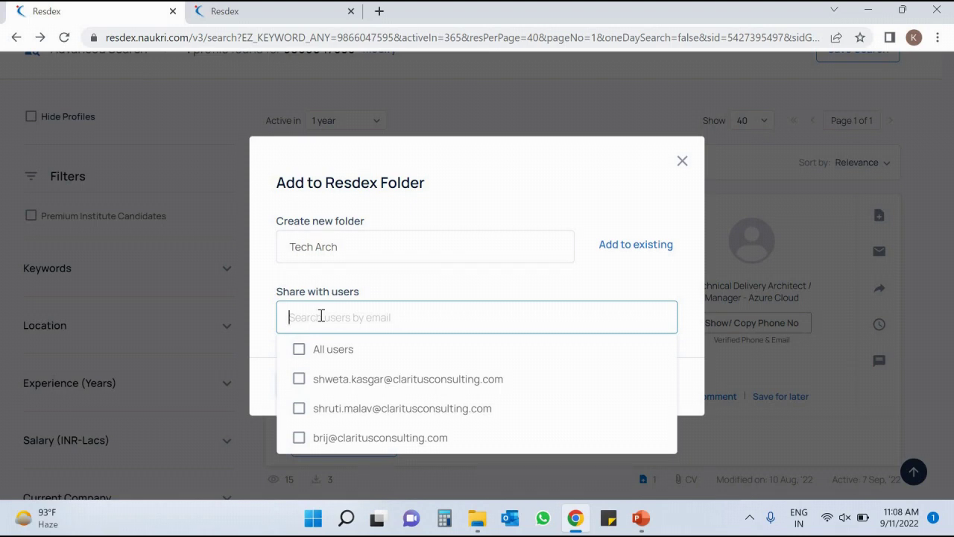
click(403, 291)
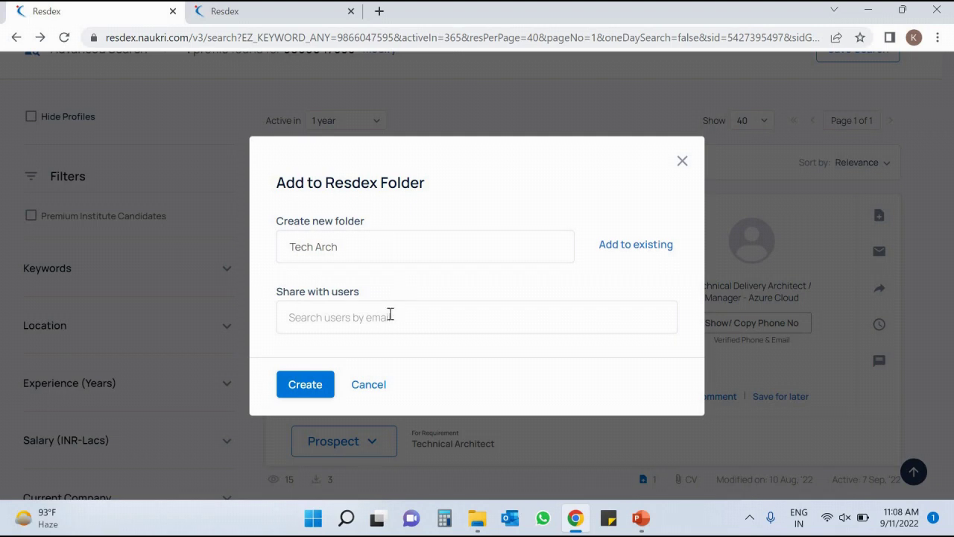
click(388, 319)
click(393, 282)
click(305, 386)
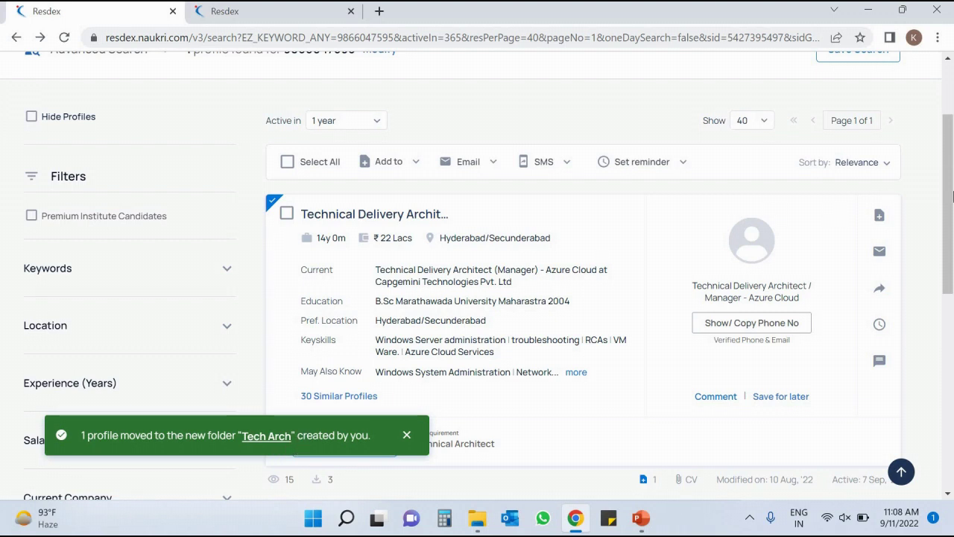
Go to Personal Folders from the Resdex menu, dismissing the new-look popup.
click(880, 216)
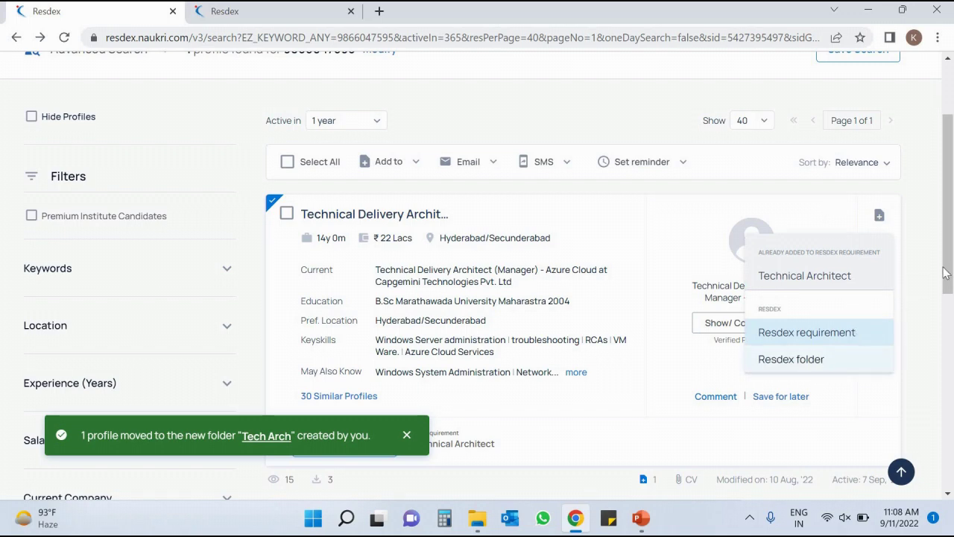
drag(952, 251, 952, 200)
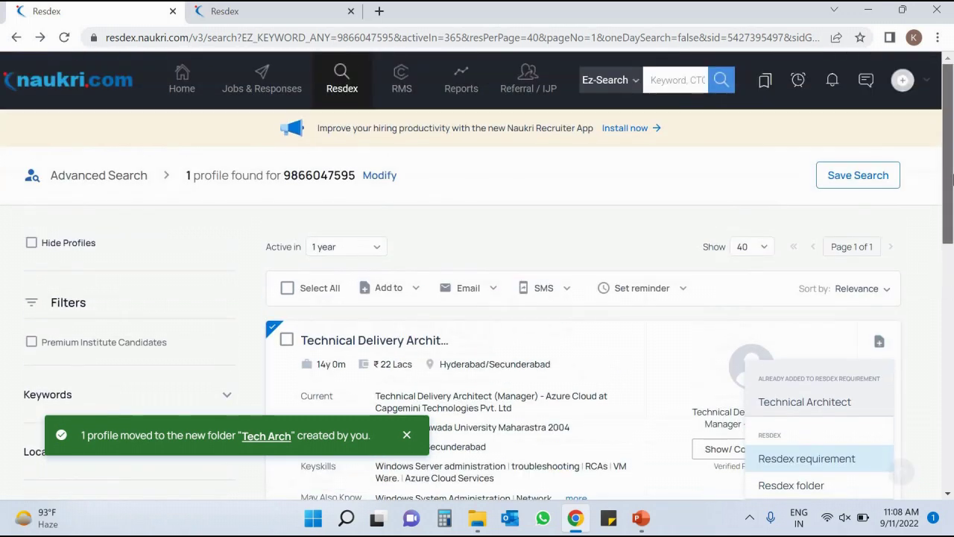
mouse_move(355, 94)
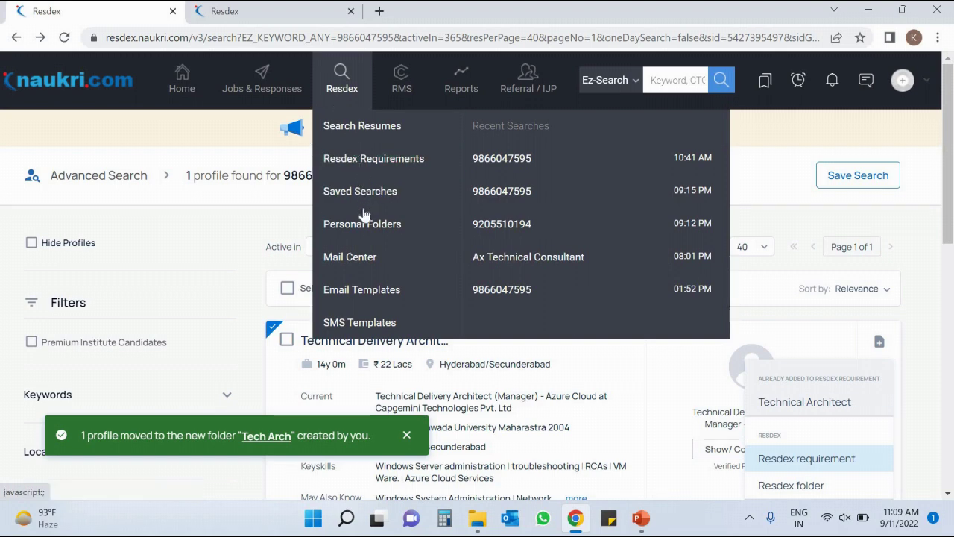
click(416, 232)
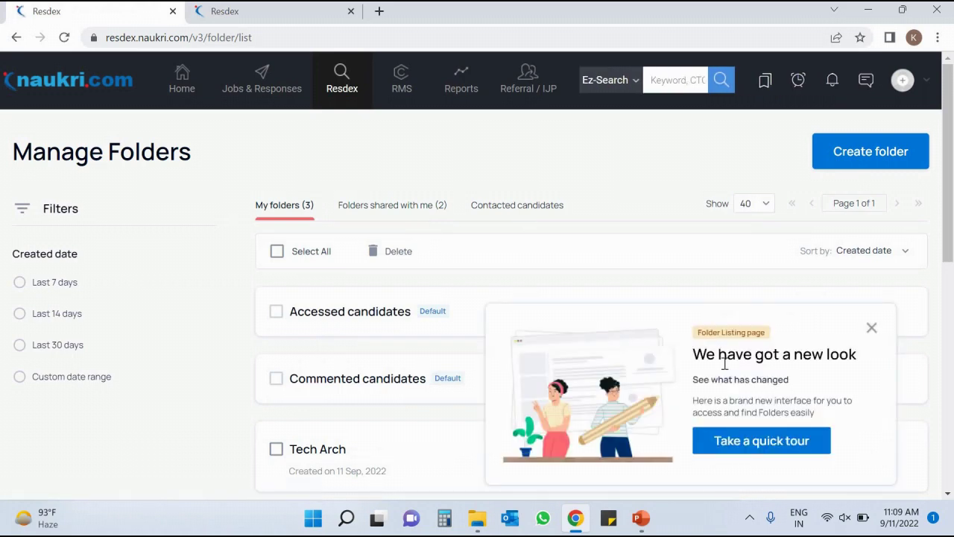
click(871, 329)
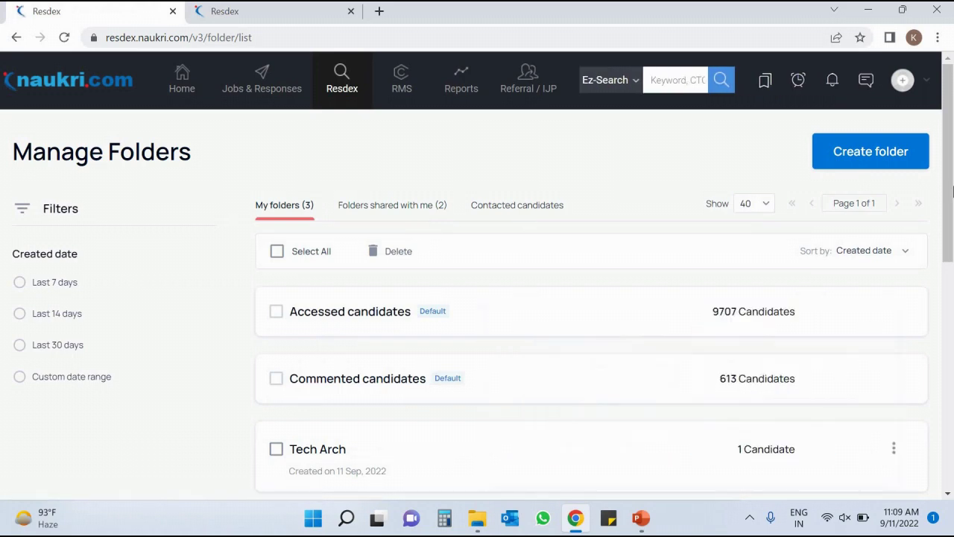
Open the Tech Arch folder to check it holds the candidate, then go back.
scroll(850, 258, down, 2)
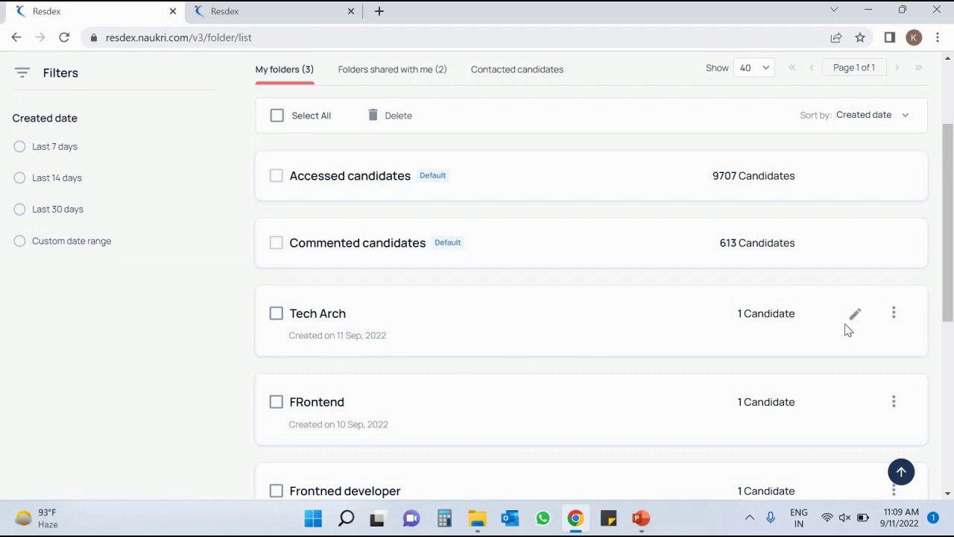
click(311, 317)
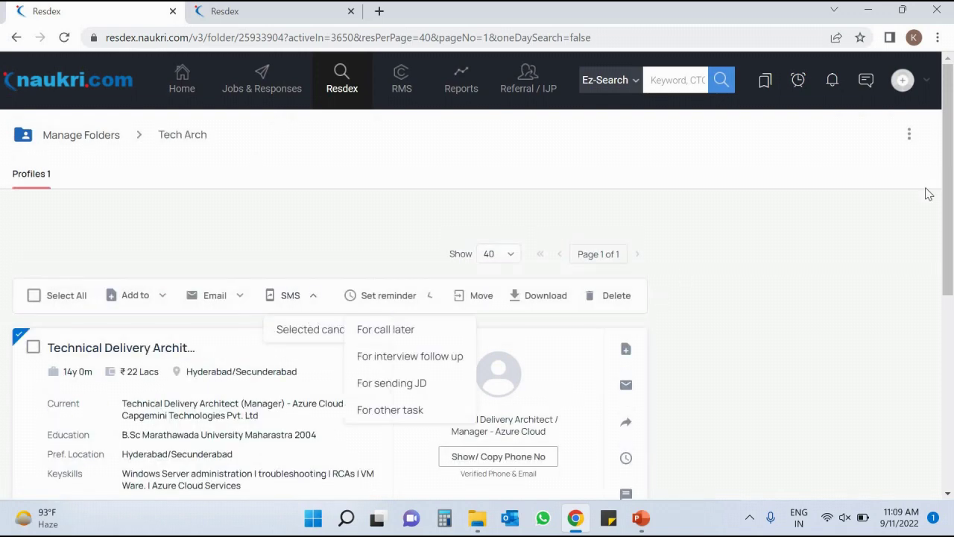
drag(950, 207, 952, 277)
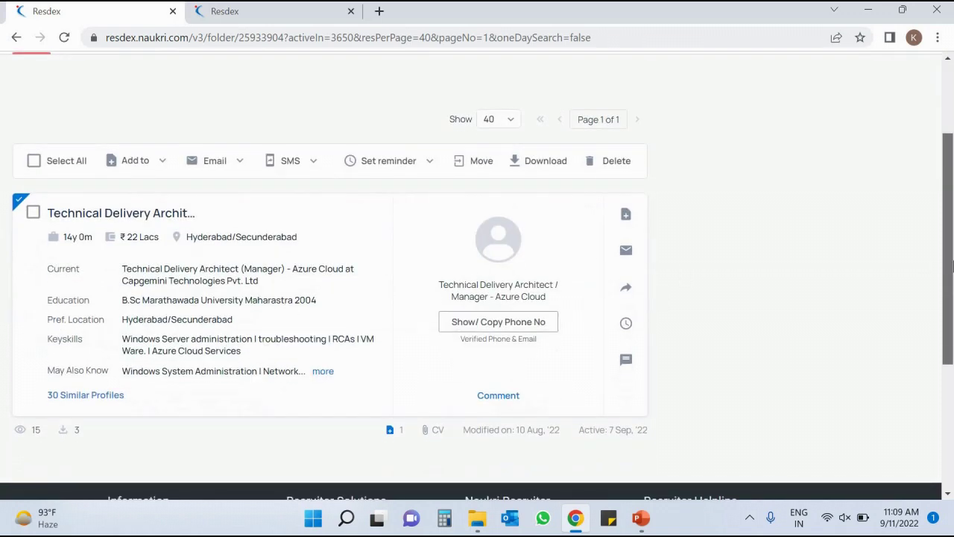
scroll(932, 208, up, 3)
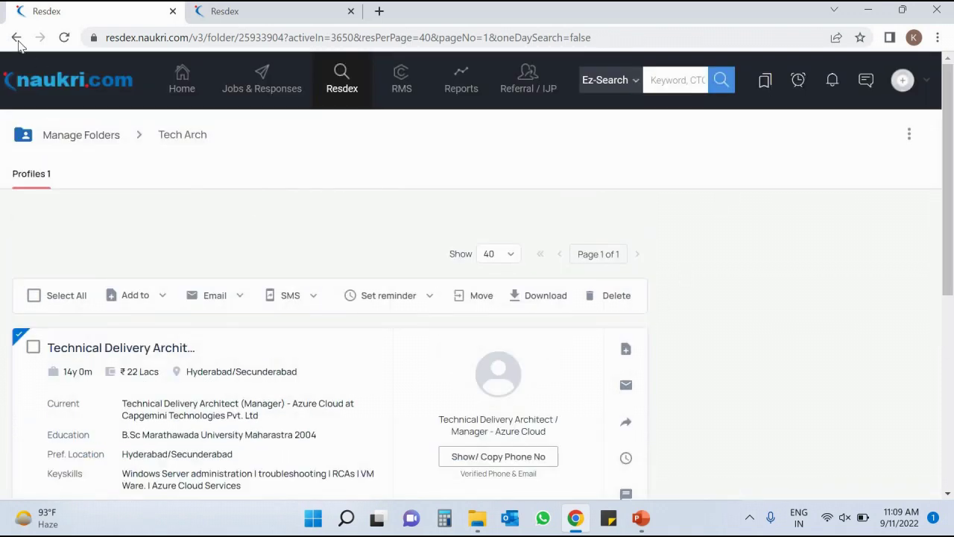
click(15, 38)
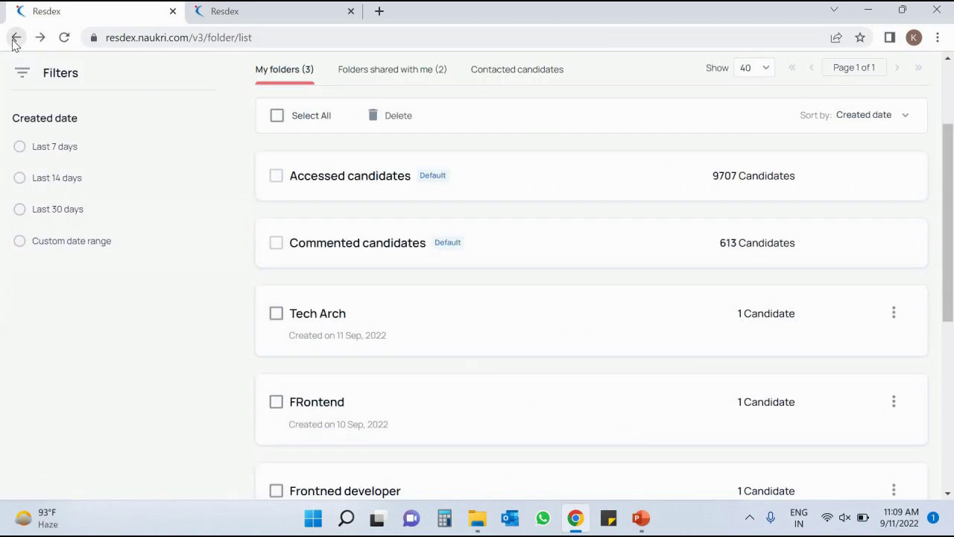
click(16, 39)
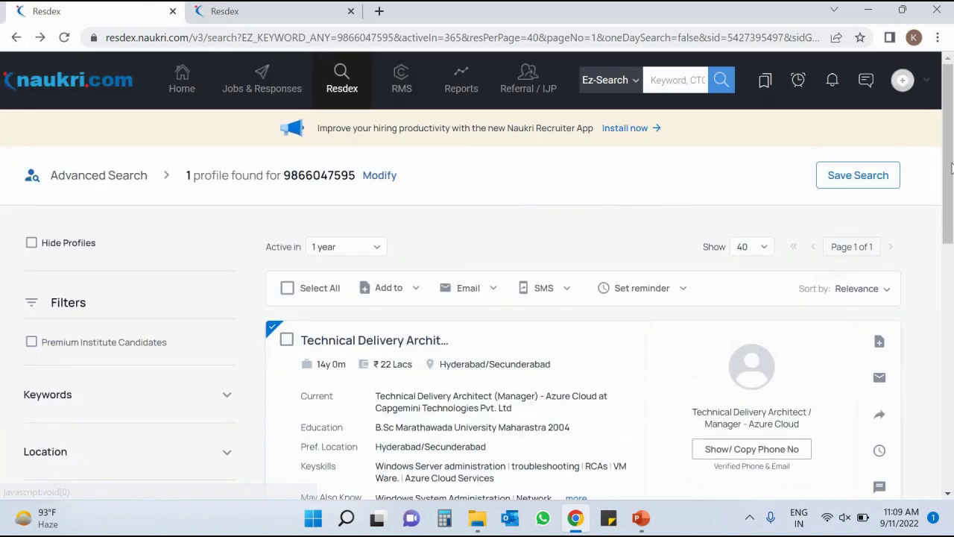
Review existing Resdex requirements for the candidate, close that form, and reopen the Add to options.
scroll(892, 286, down, 1)
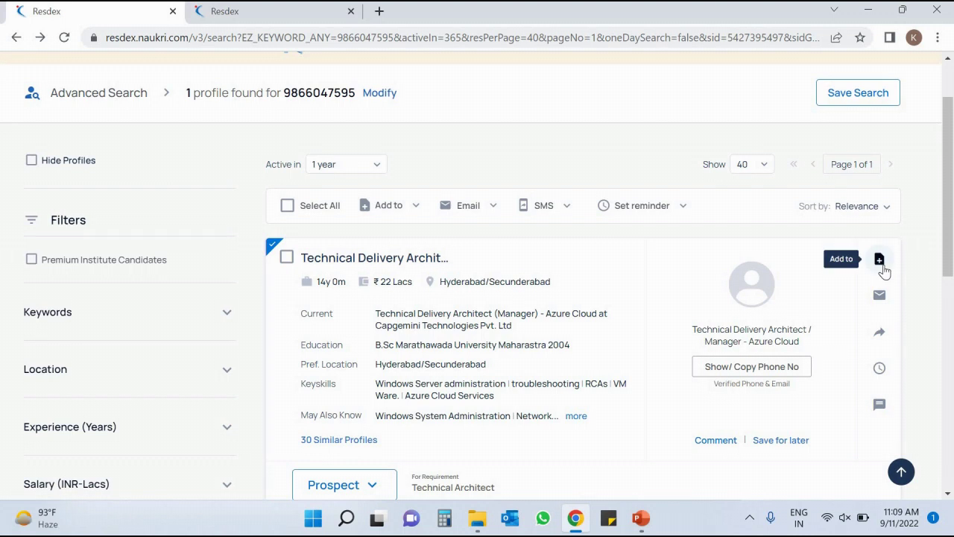
click(882, 268)
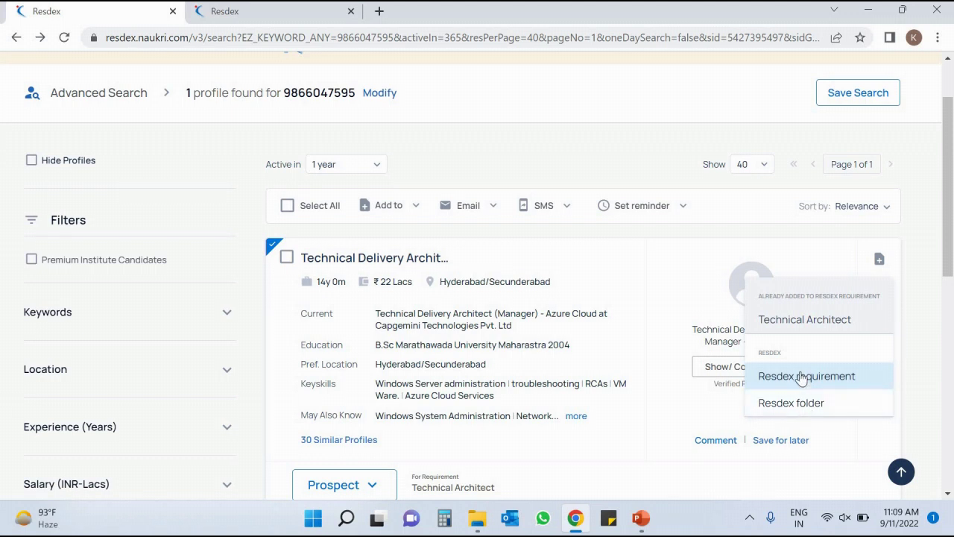
click(800, 377)
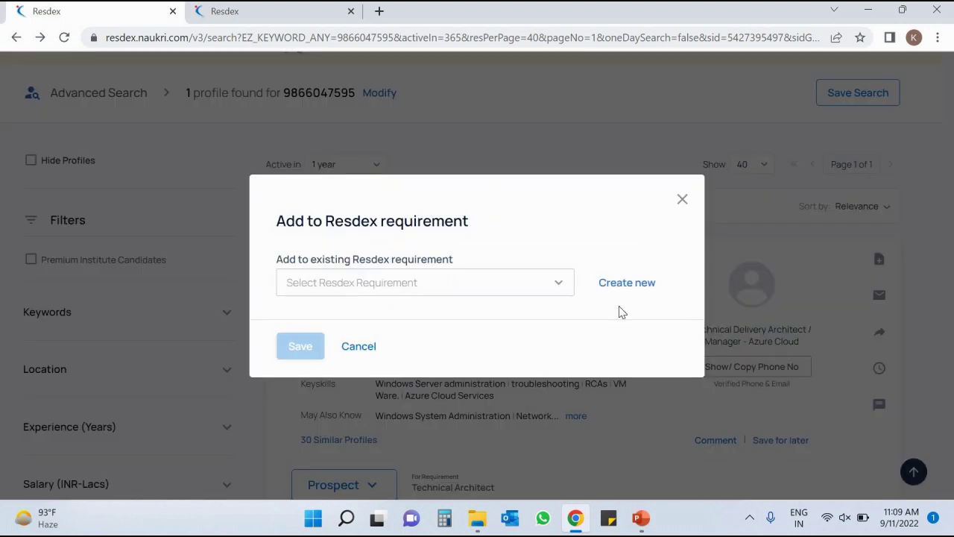
click(521, 286)
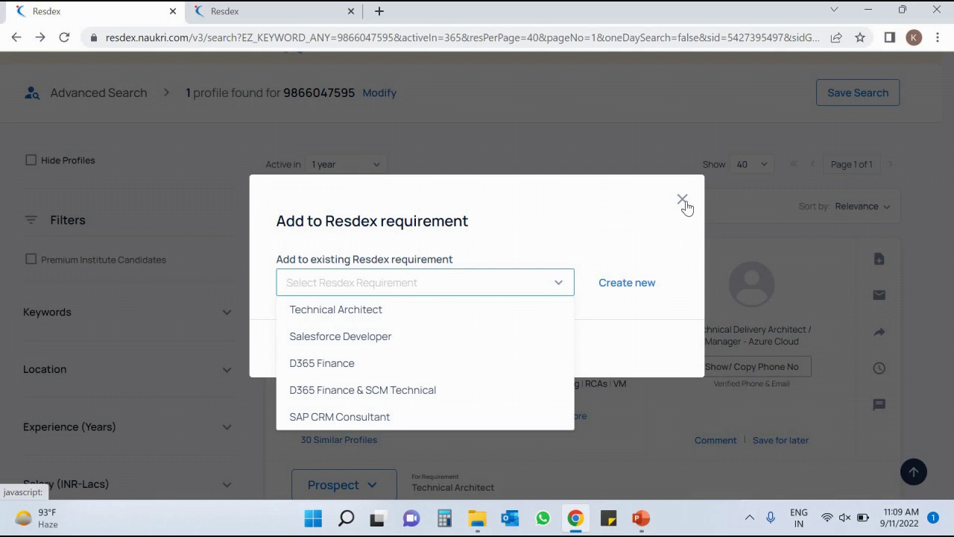
click(683, 200)
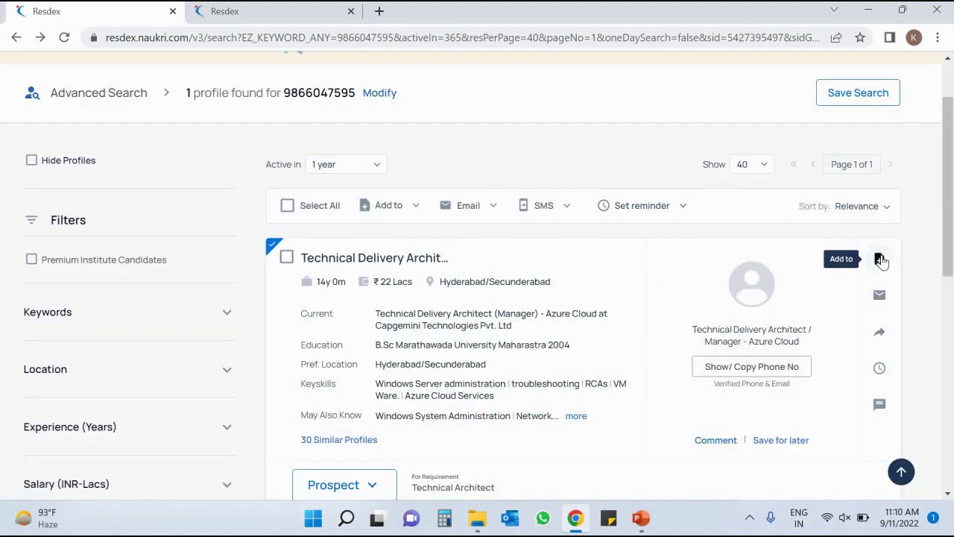
click(879, 259)
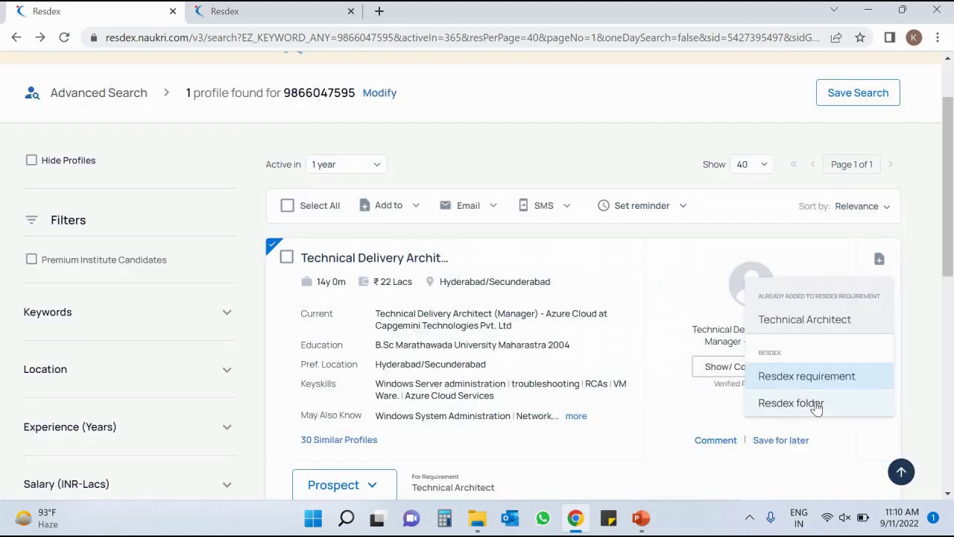
In the Add to Resdex Folder form, select then clear Tech Arch, and switch to creating a new folder.
click(817, 405)
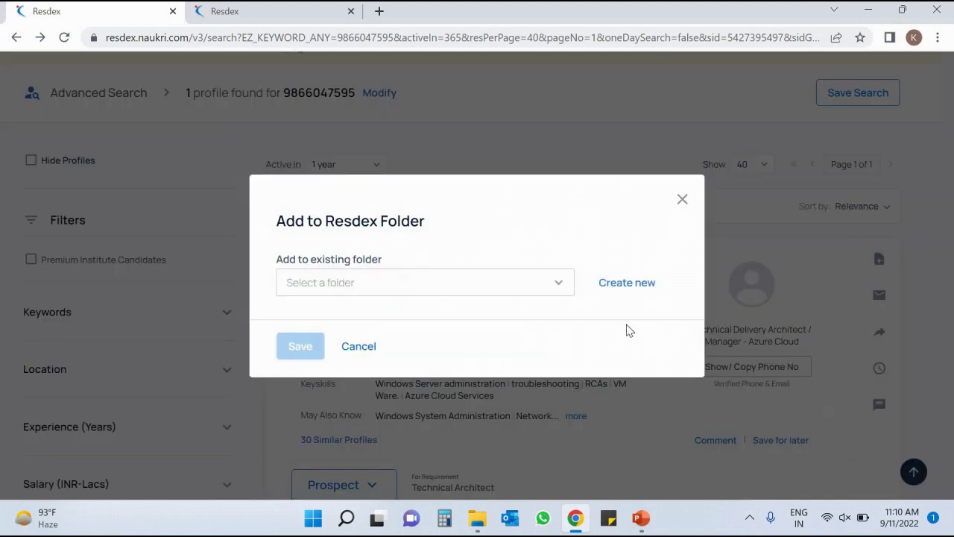
click(453, 285)
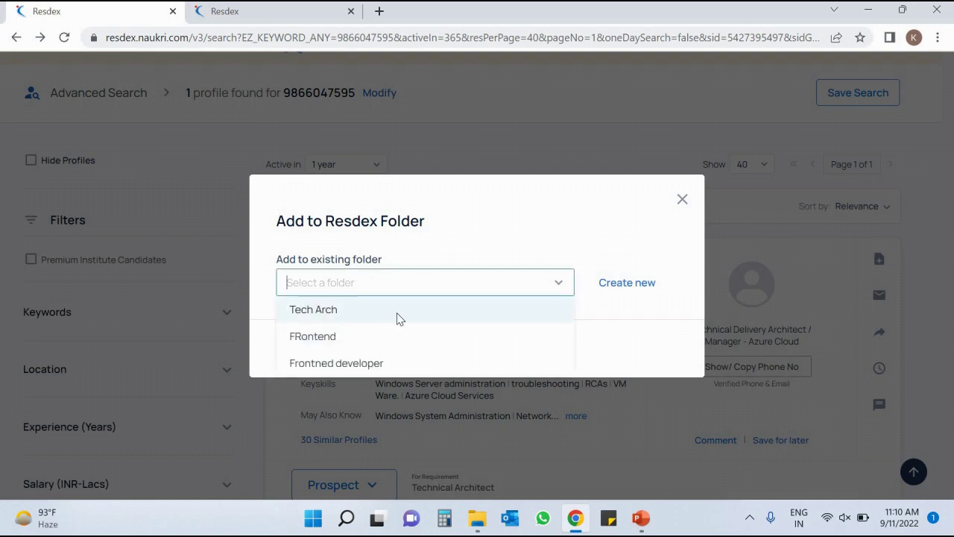
click(396, 320)
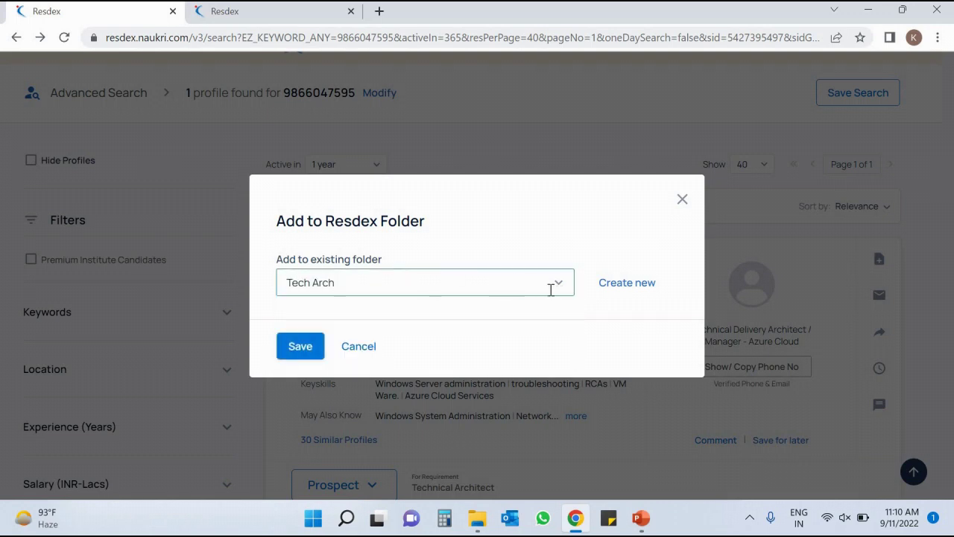
click(496, 278)
key(BackSpace)
key(BackSpace)
key(BackSpace)
key(BackSpace)
key(BackSpace)
key(BackSpace)
key(BackSpace)
key(BackSpace)
key(BackSpace)
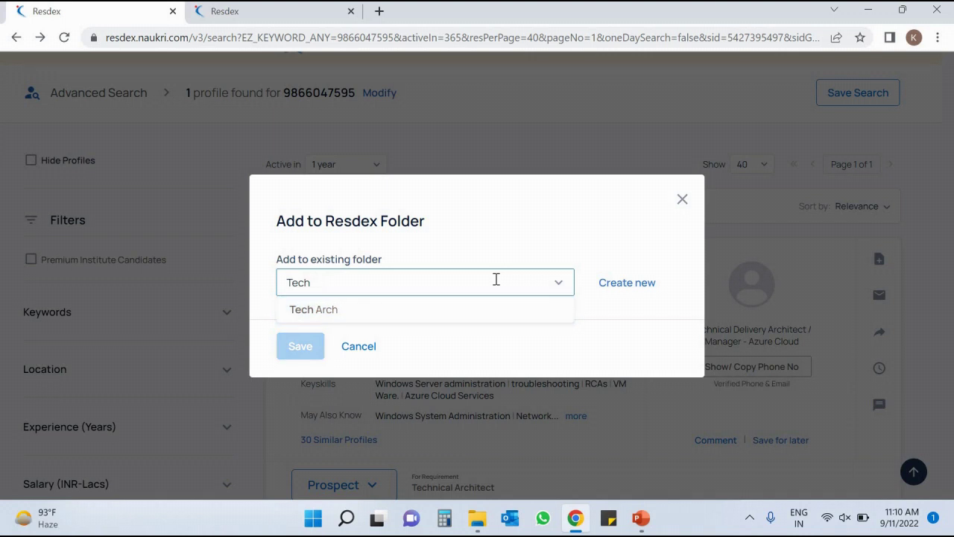
click(648, 285)
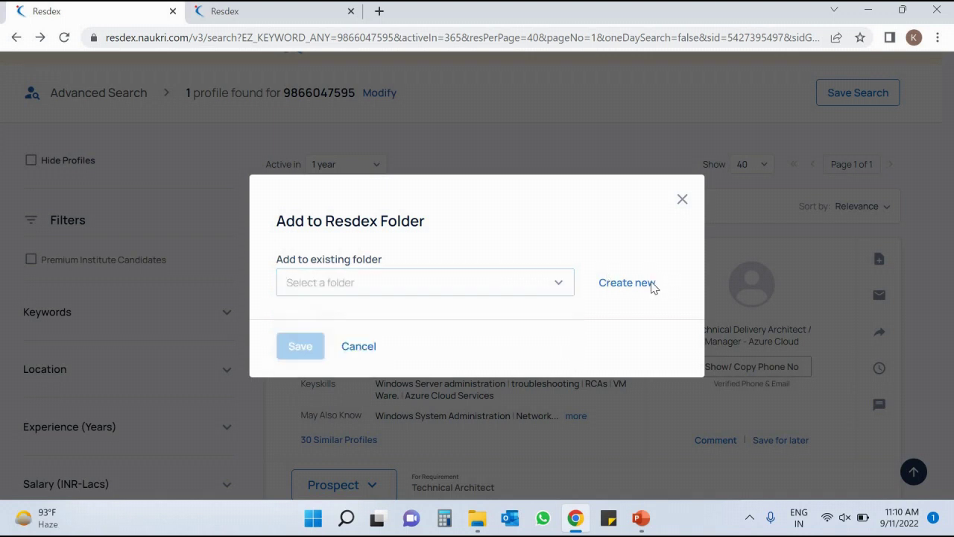
Set the Add to Resdex Folder dialog to a new folder and expand the Share with users list.
click(416, 245)
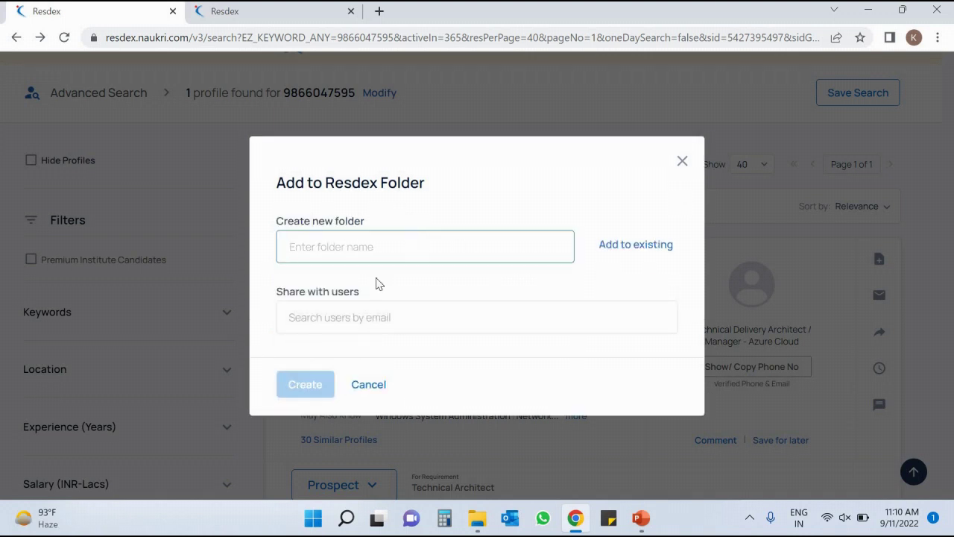
click(351, 316)
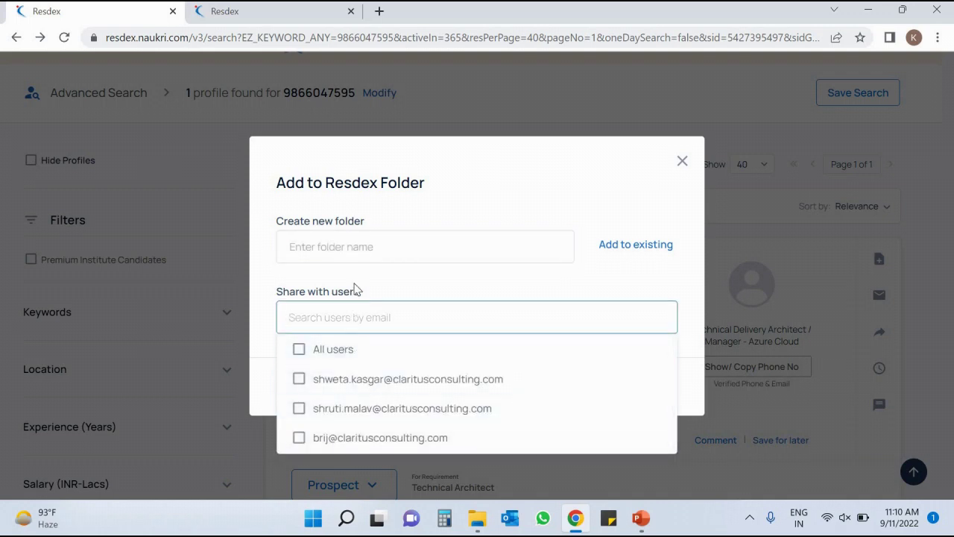
click(380, 212)
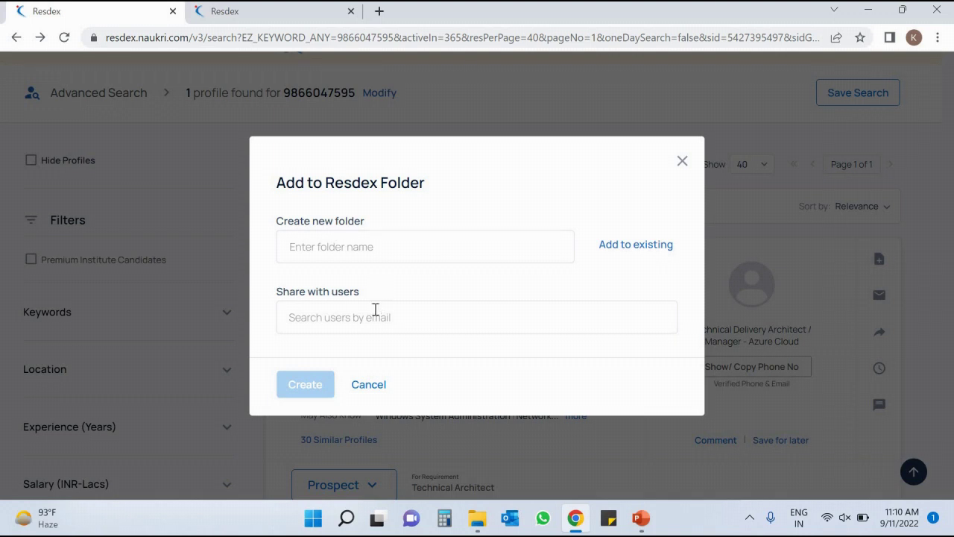
click(375, 309)
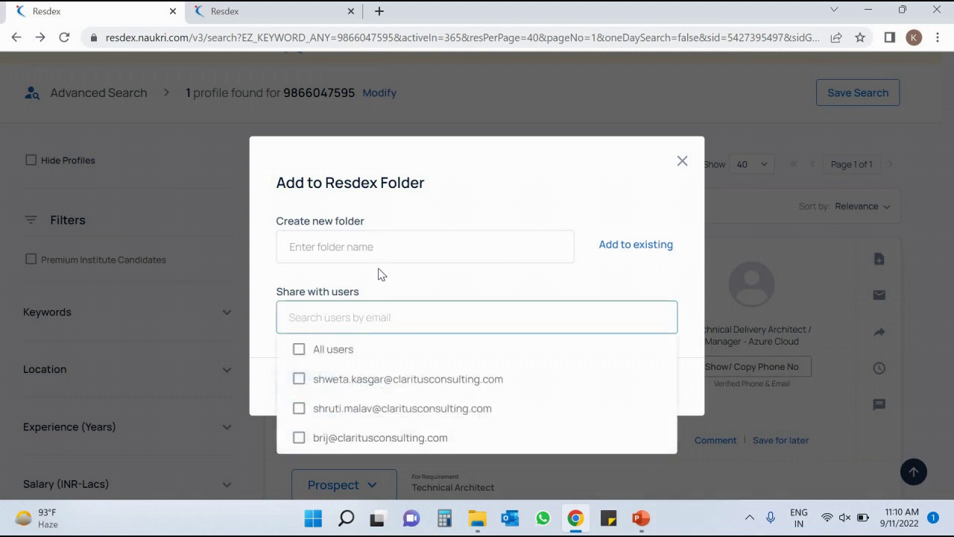
click(379, 274)
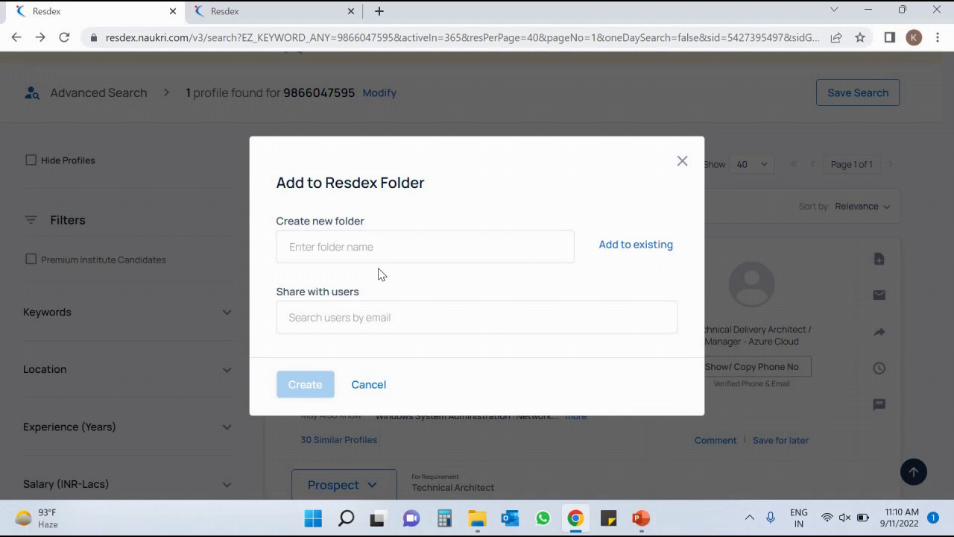
click(369, 317)
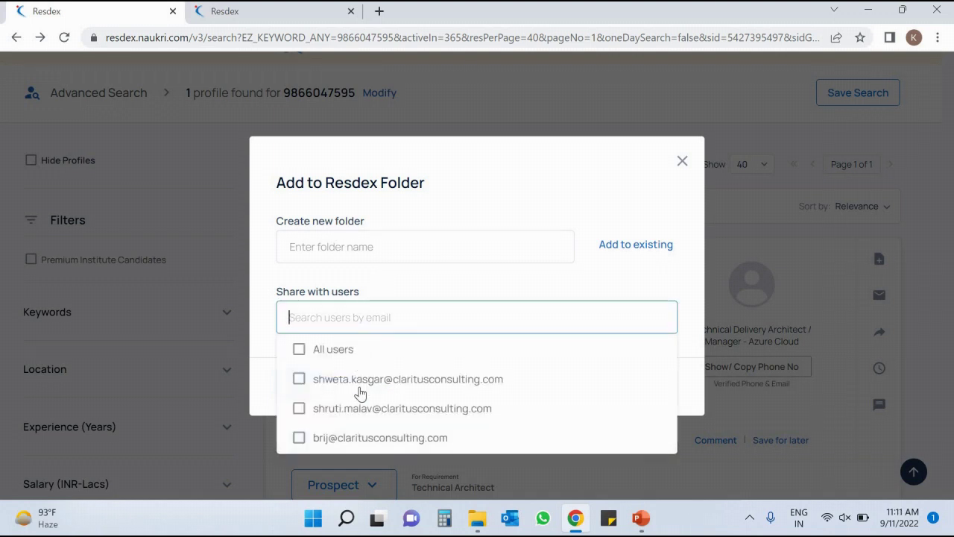
click(332, 246)
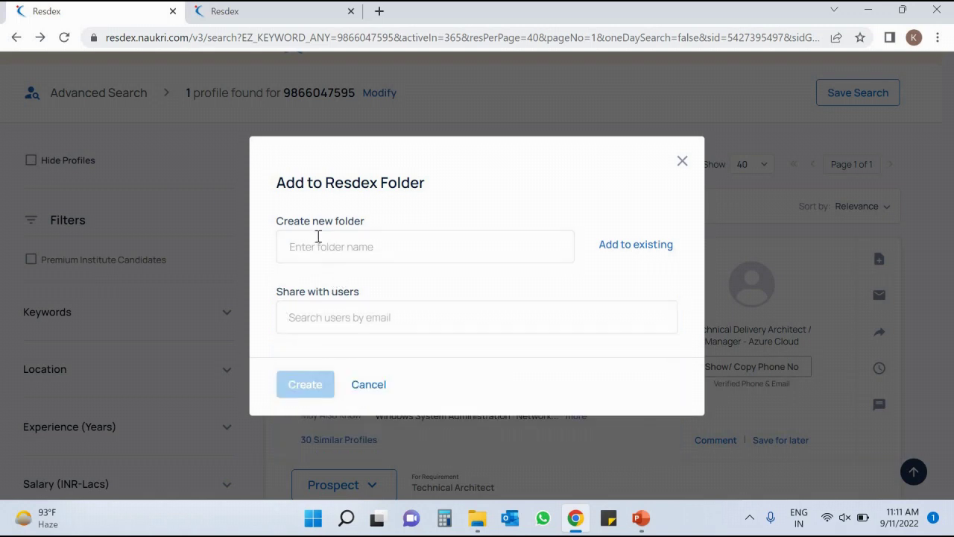
click(328, 318)
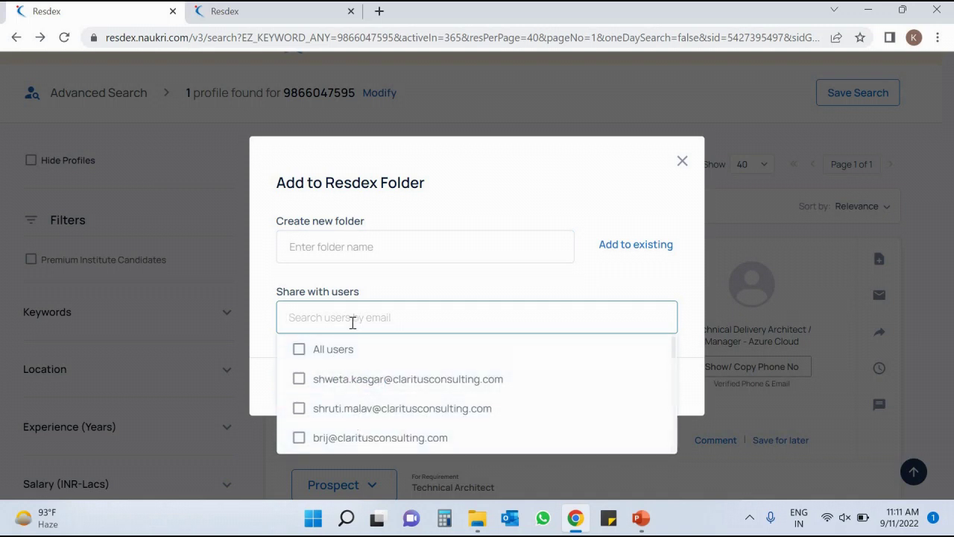
Share the new folder with the first listed colleague.
text(@)
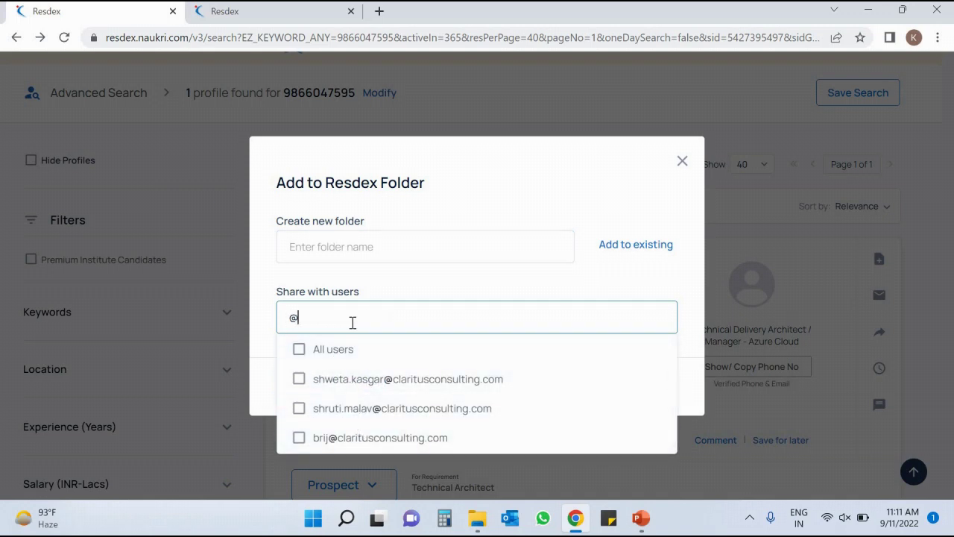
key(BackSpace)
click(366, 388)
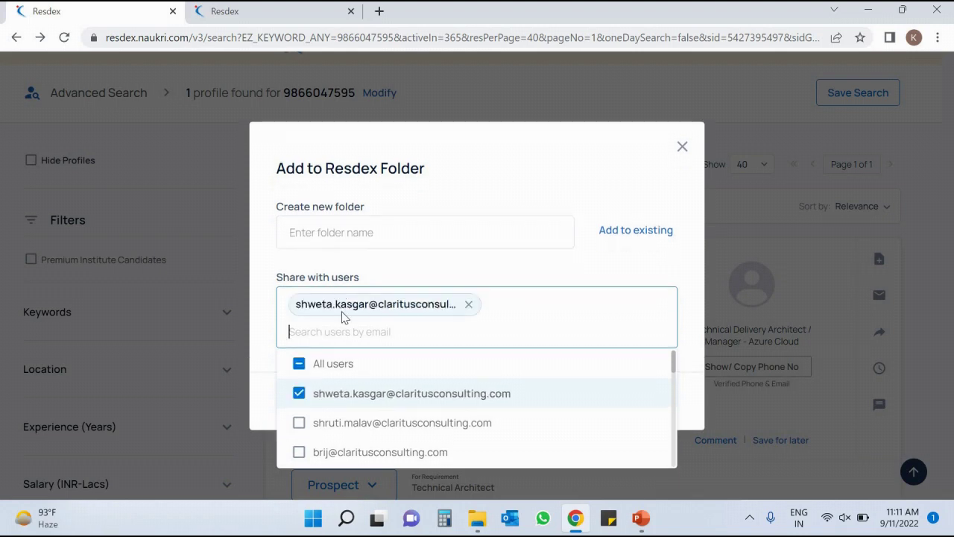
click(412, 279)
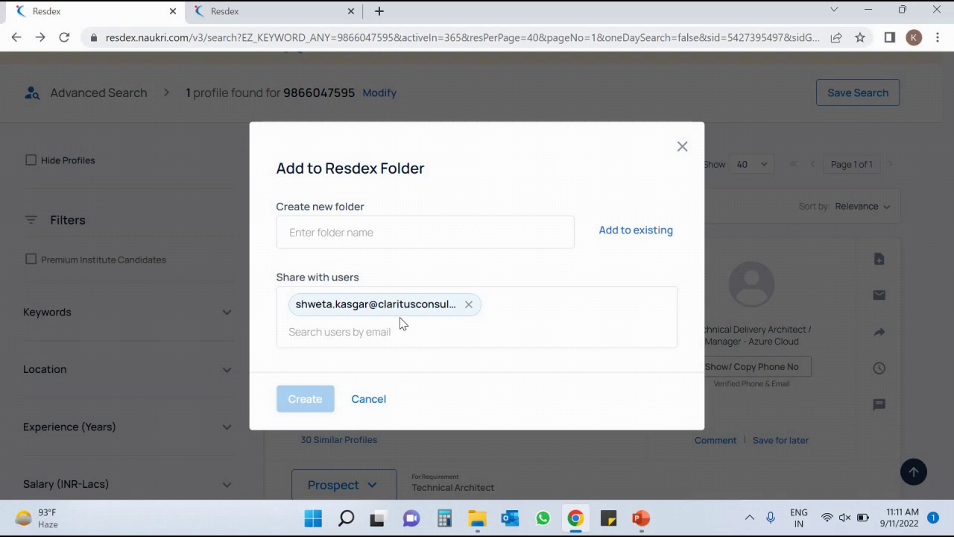
Name the folder 'frontend', create it, and close the folder dialog.
click(361, 232)
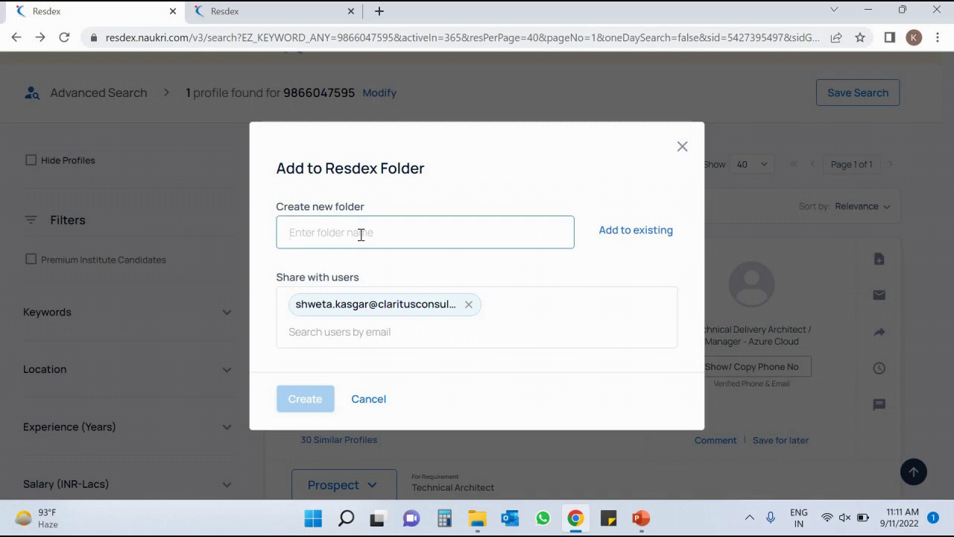
text(frontend)
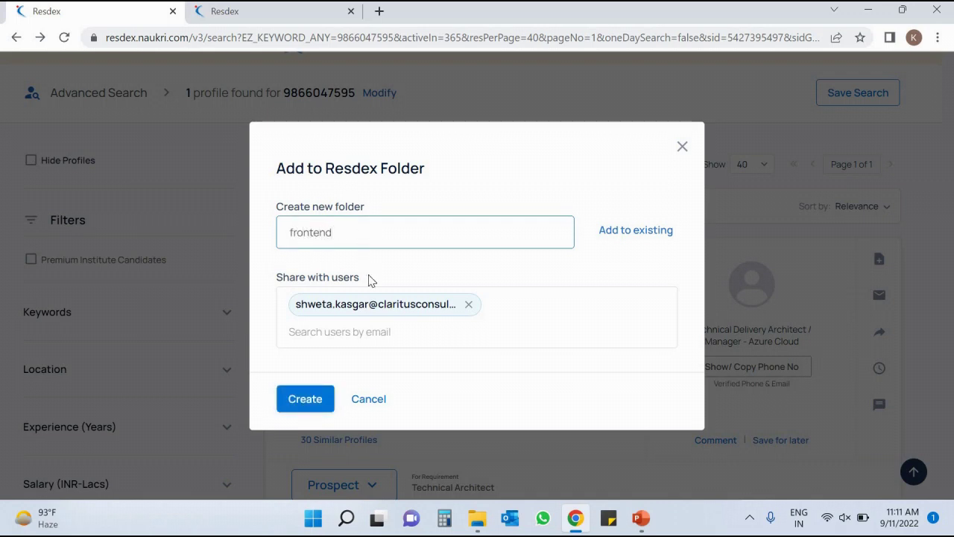
click(305, 403)
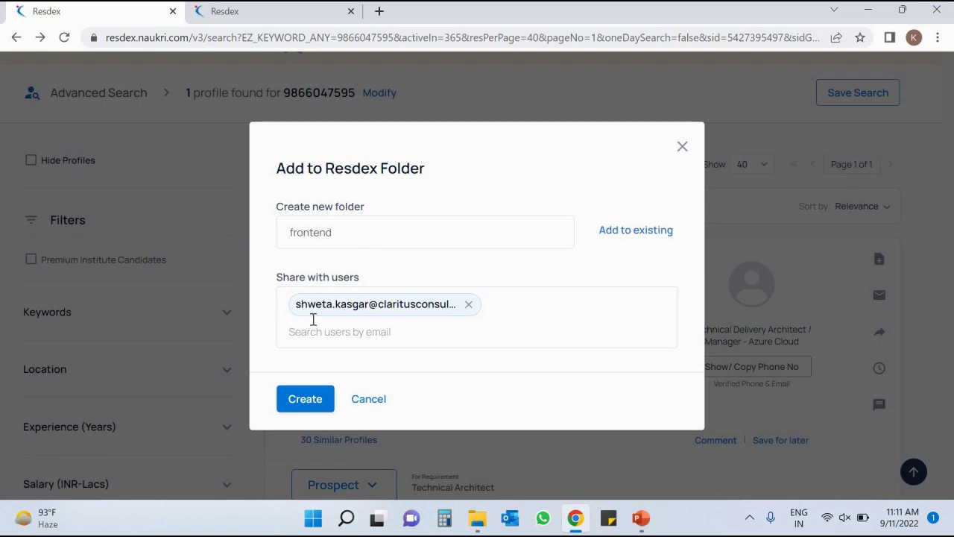
click(684, 147)
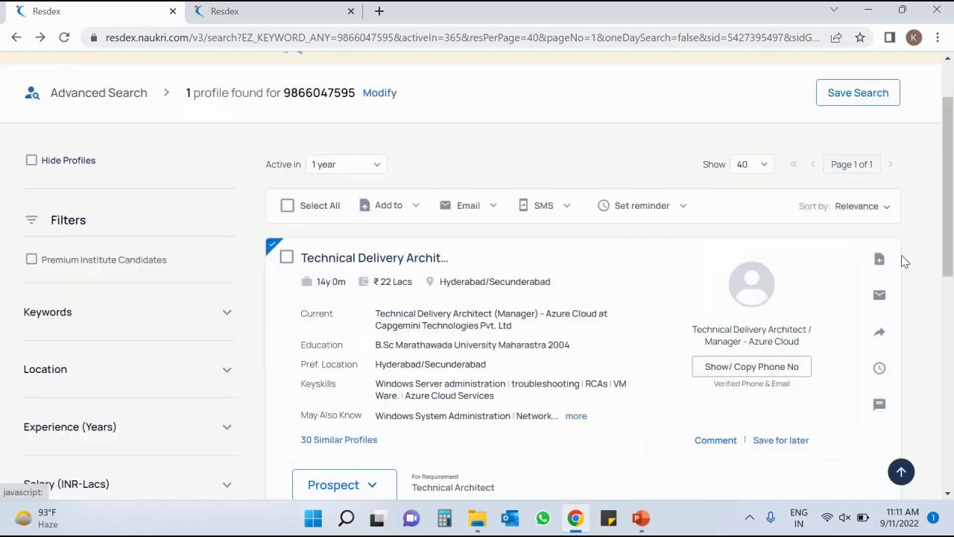
Choose Send email from the candidate row's Email menu to reach Compose Mail.
click(880, 259)
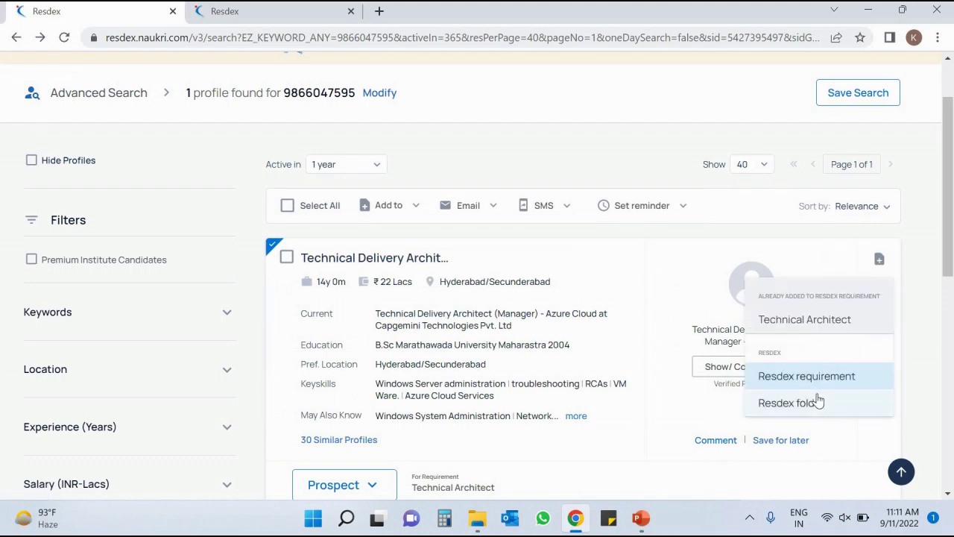
click(586, 165)
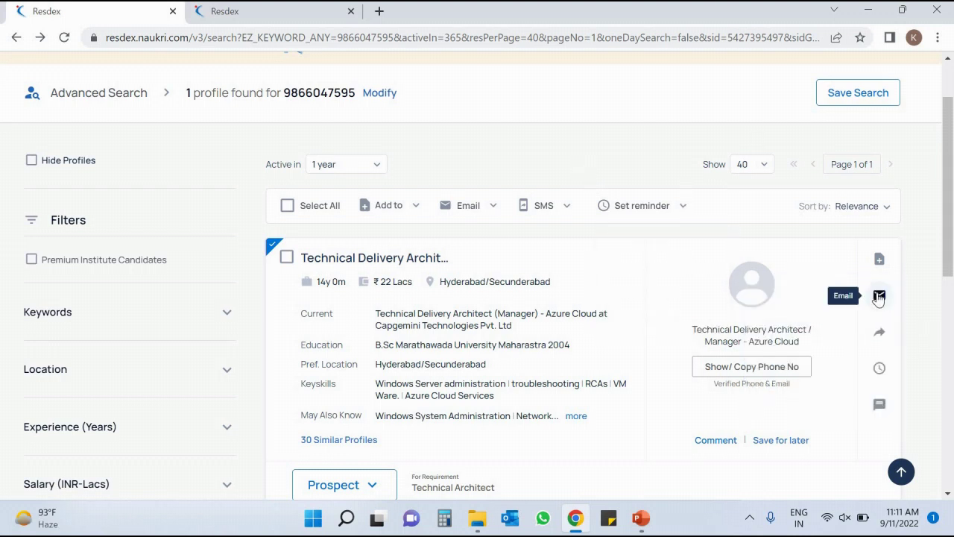
click(879, 295)
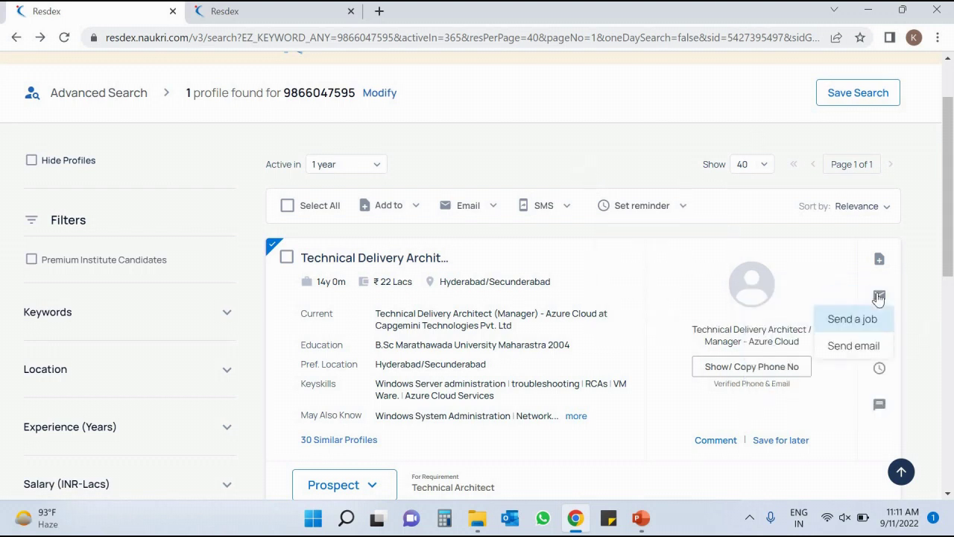
click(650, 141)
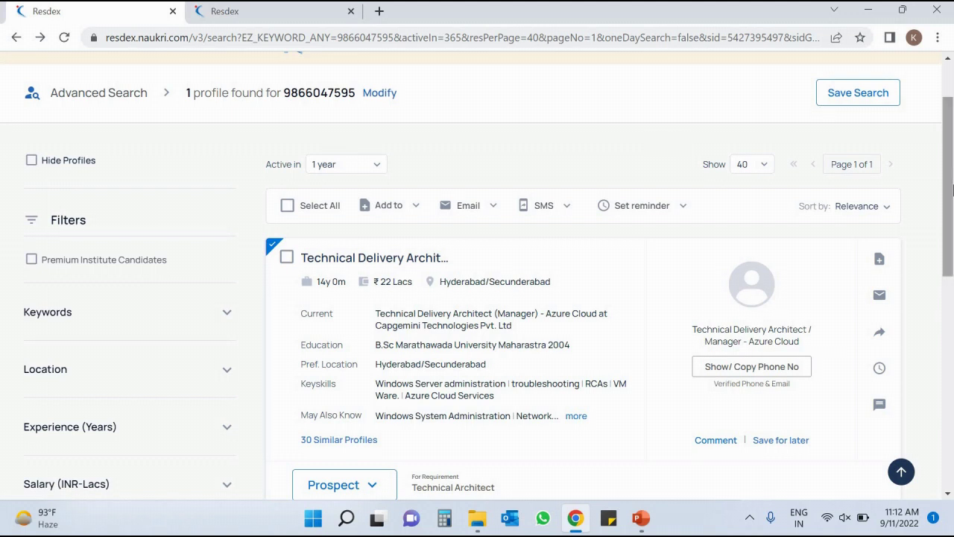
drag(951, 183, 951, 213)
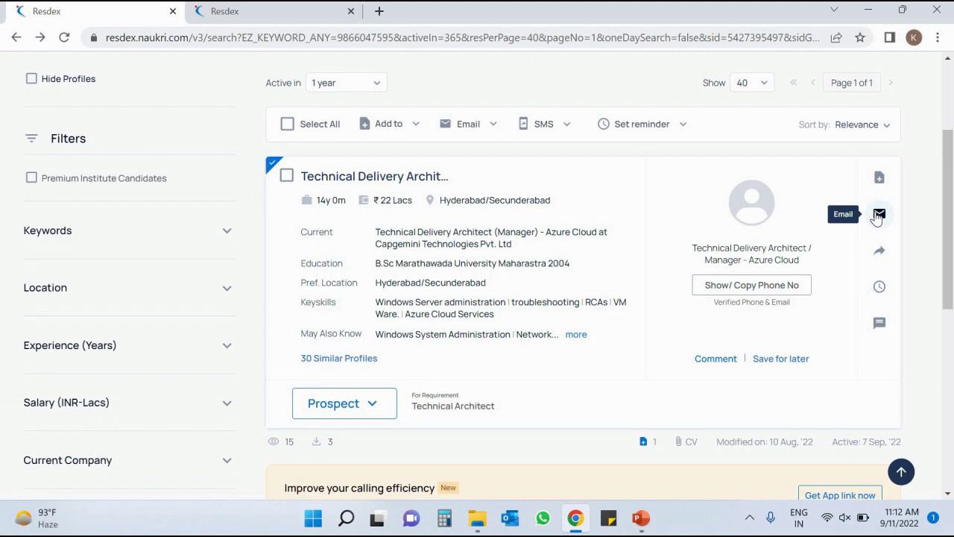
click(879, 215)
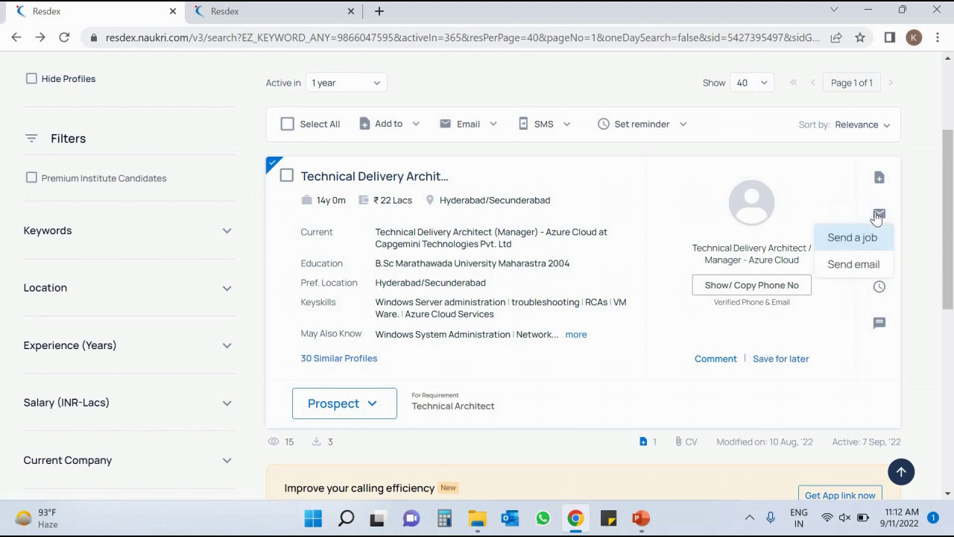
click(912, 224)
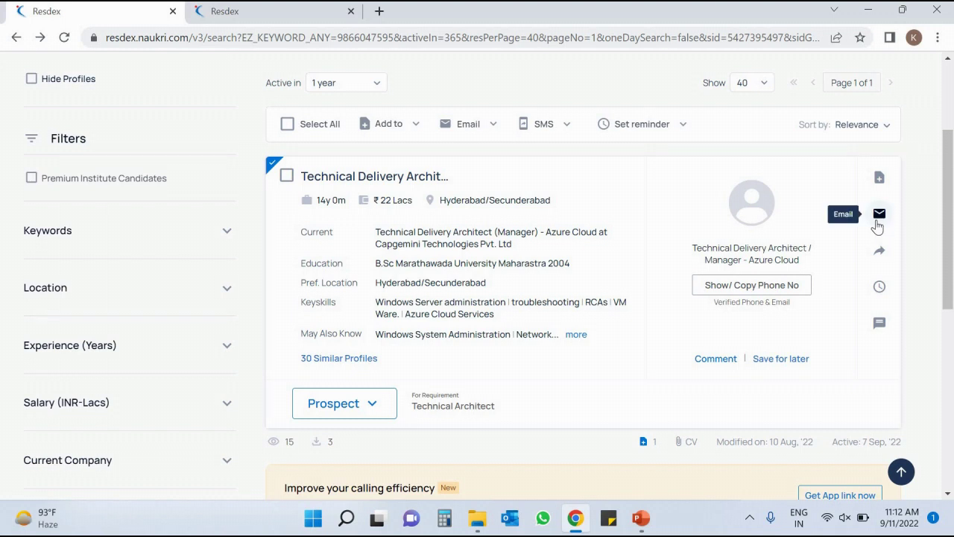
click(879, 222)
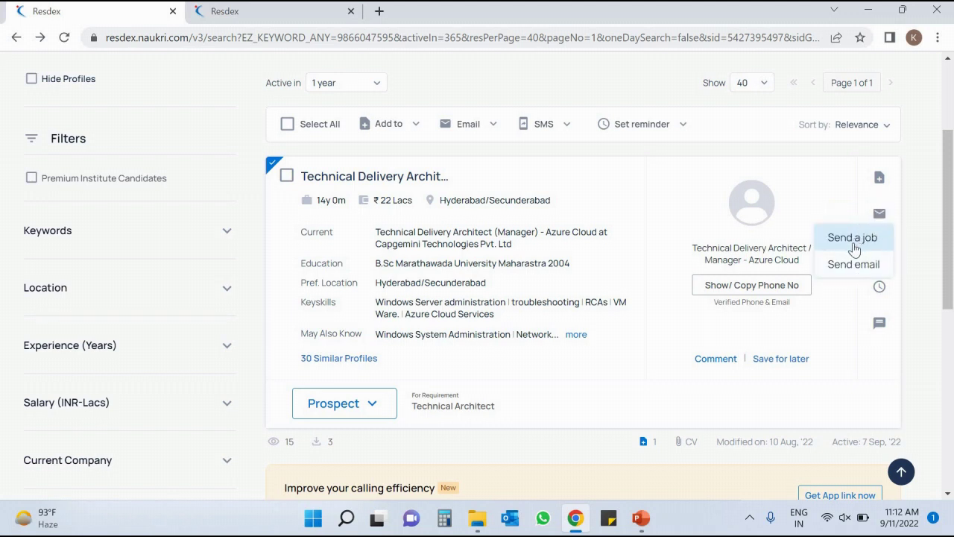
click(858, 275)
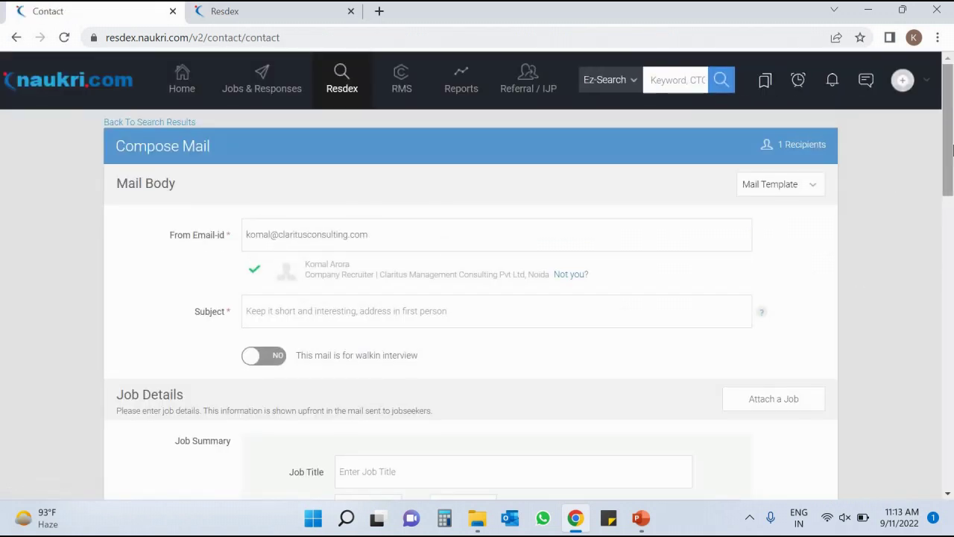
Scroll through the Compose Mail form to review its contents.
scroll(451, 122, down, 3)
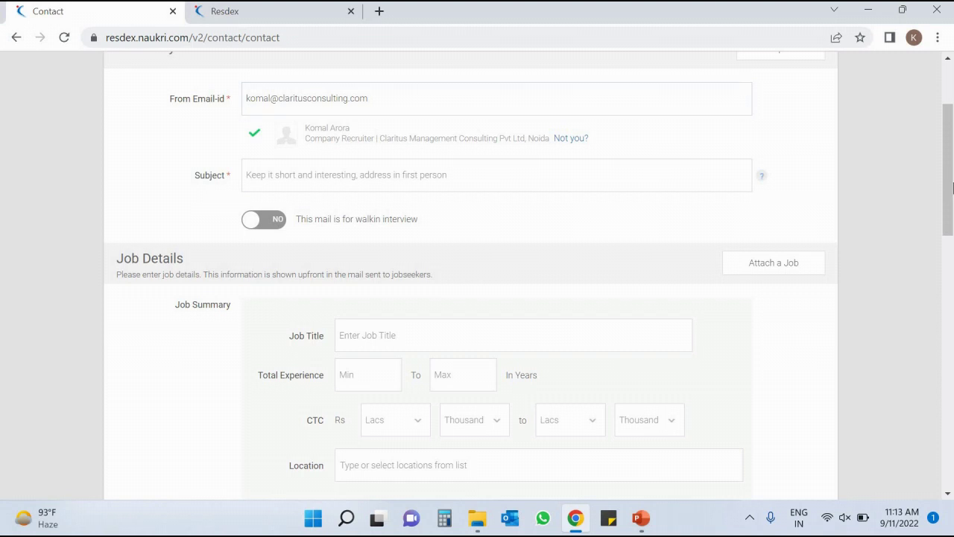
drag(950, 190, 951, 213)
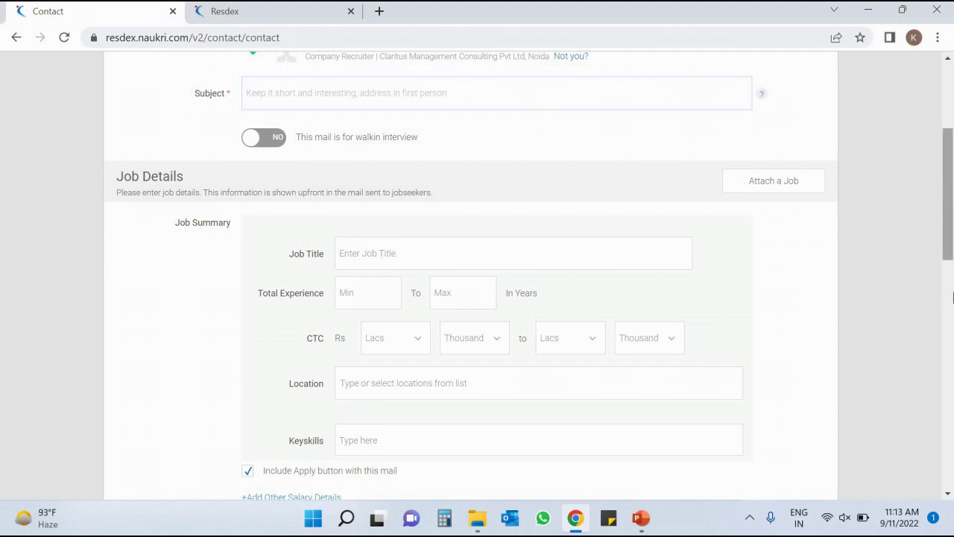
scroll(942, 192, down, 3)
scroll(941, 191, up, 3)
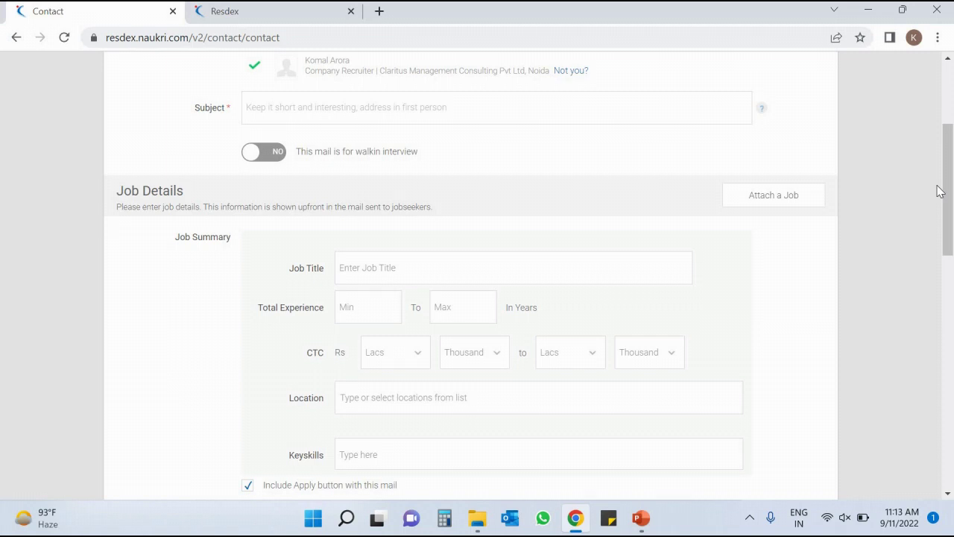
scroll(948, 195, up, 2)
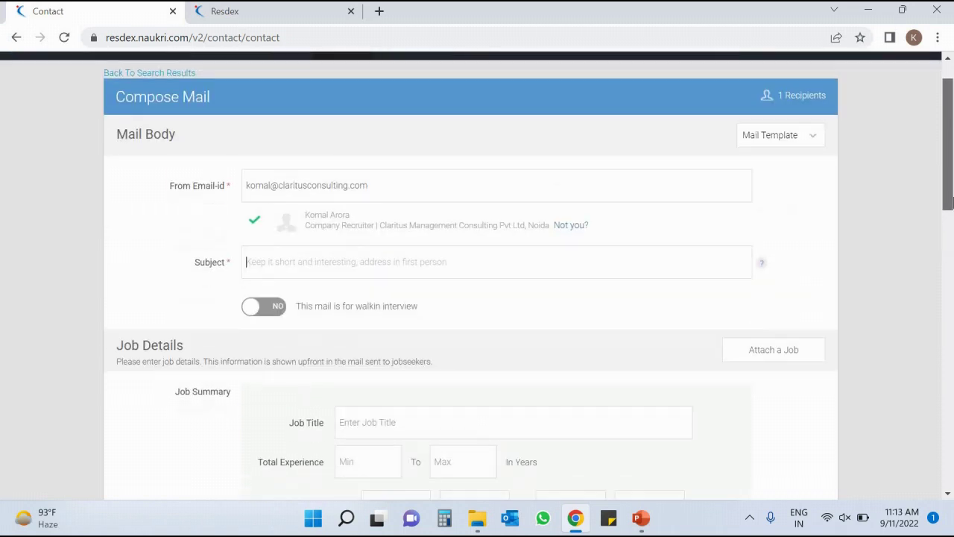
scroll(950, 200, down, 5)
scroll(951, 190, up, 3)
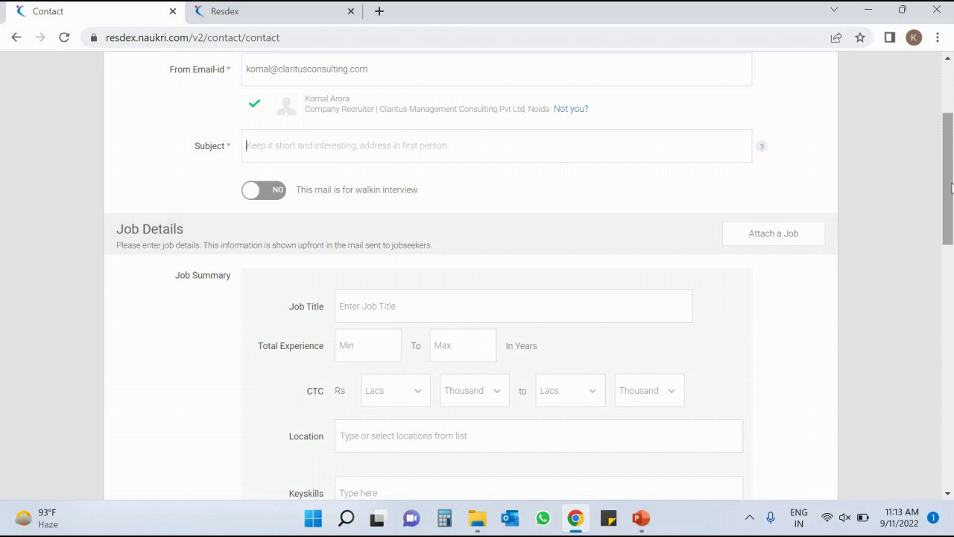
drag(951, 184, 951, 315)
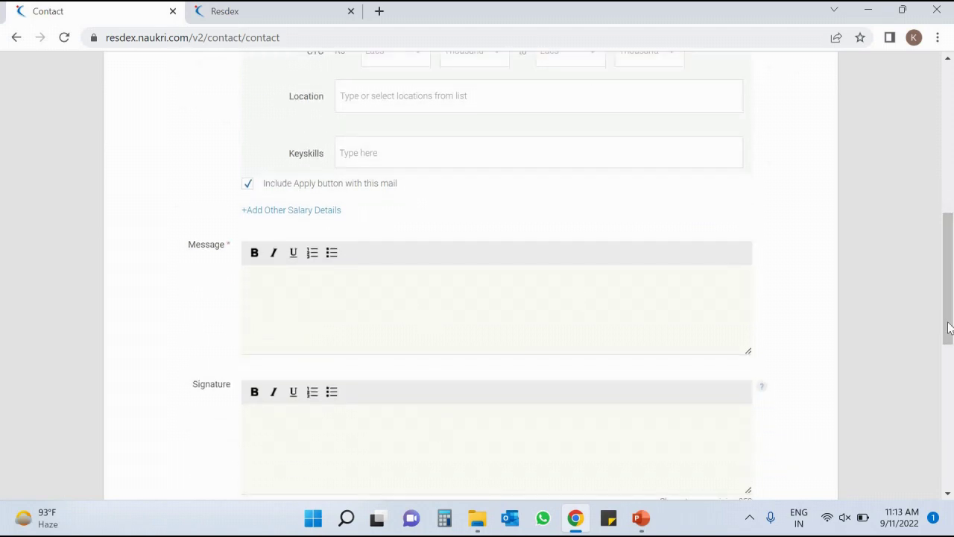
scroll(952, 328, down, 4)
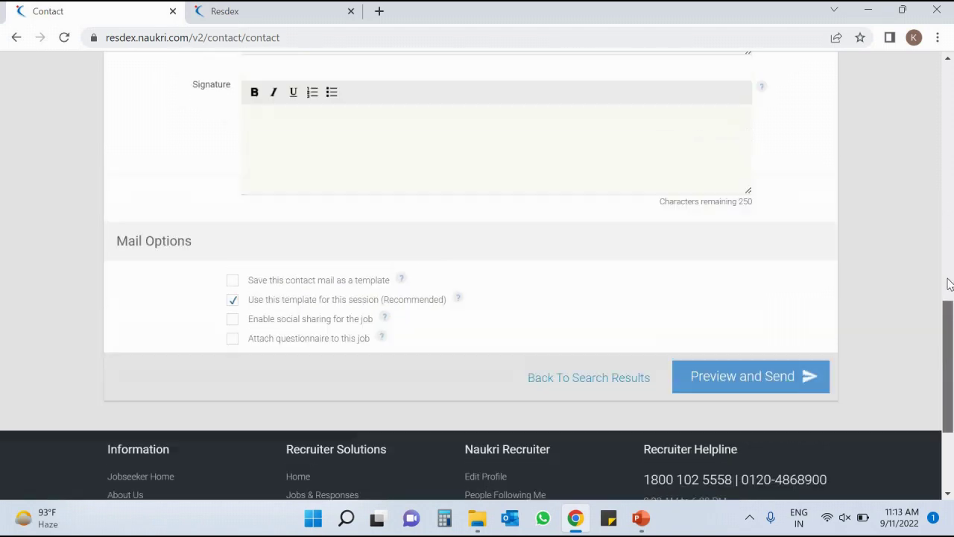
drag(949, 284, 944, 138)
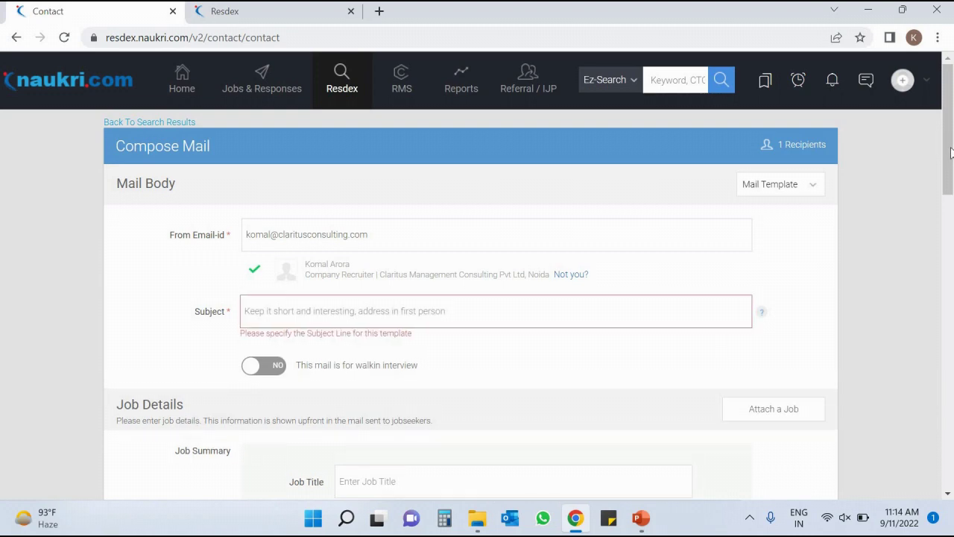
drag(946, 143, 951, 402)
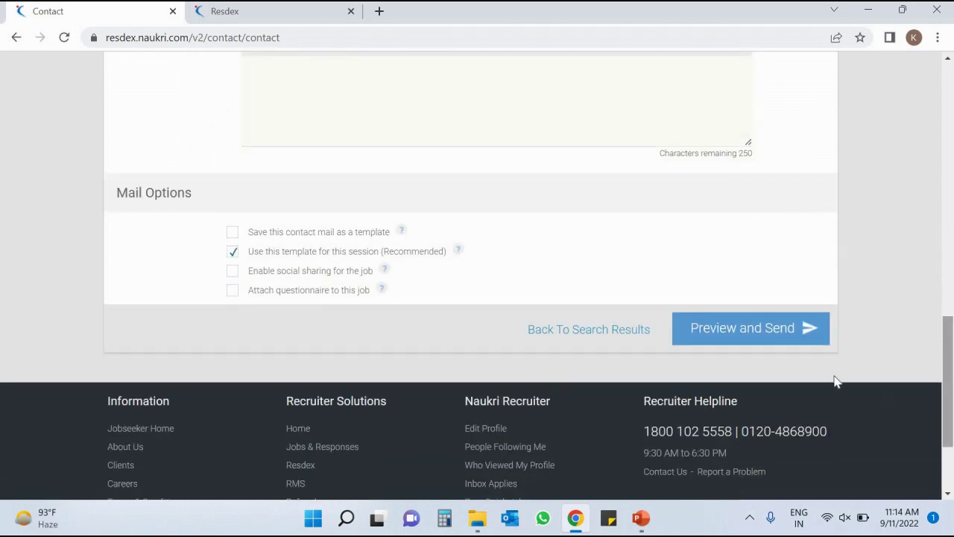
Attempt Preview and Send, which fails on a blank message, then go back to results.
click(762, 344)
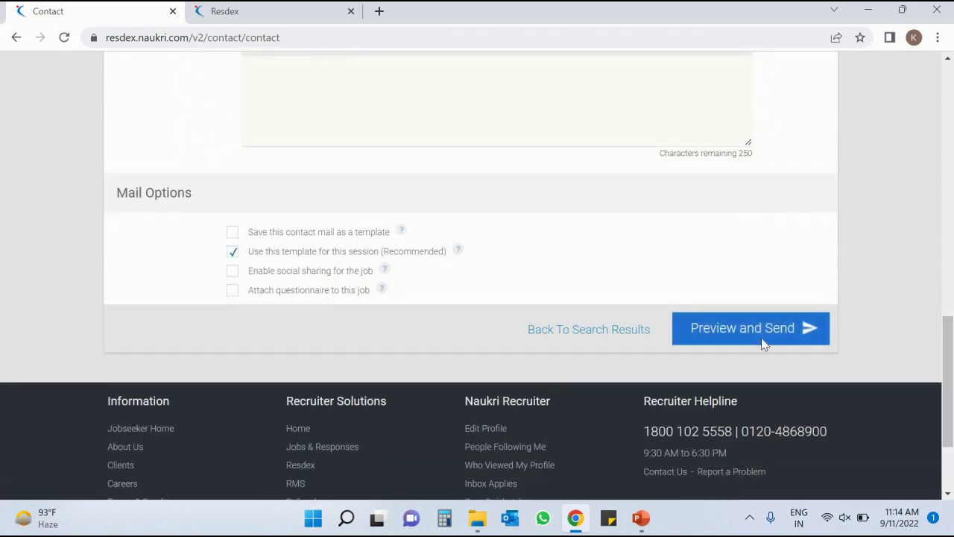
scroll(953, 394, down, 3)
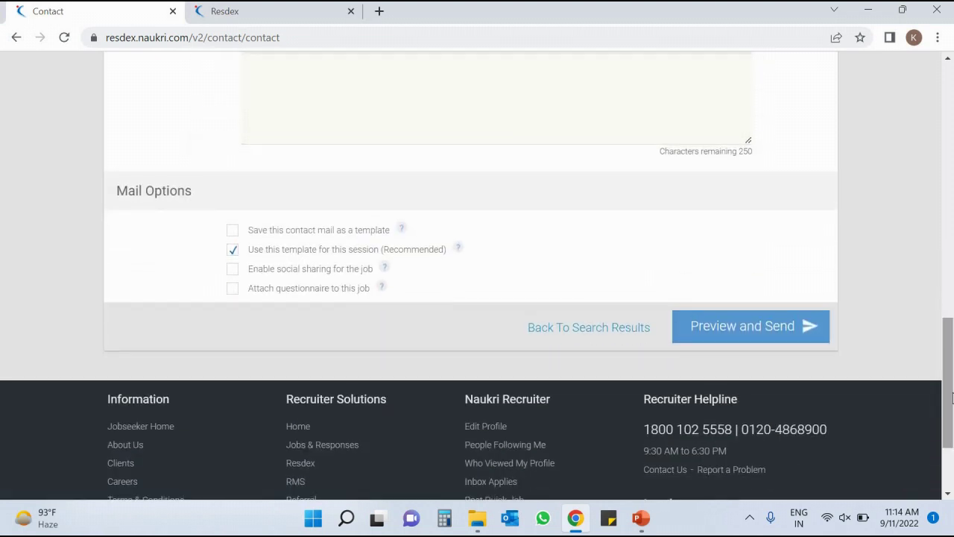
click(16, 39)
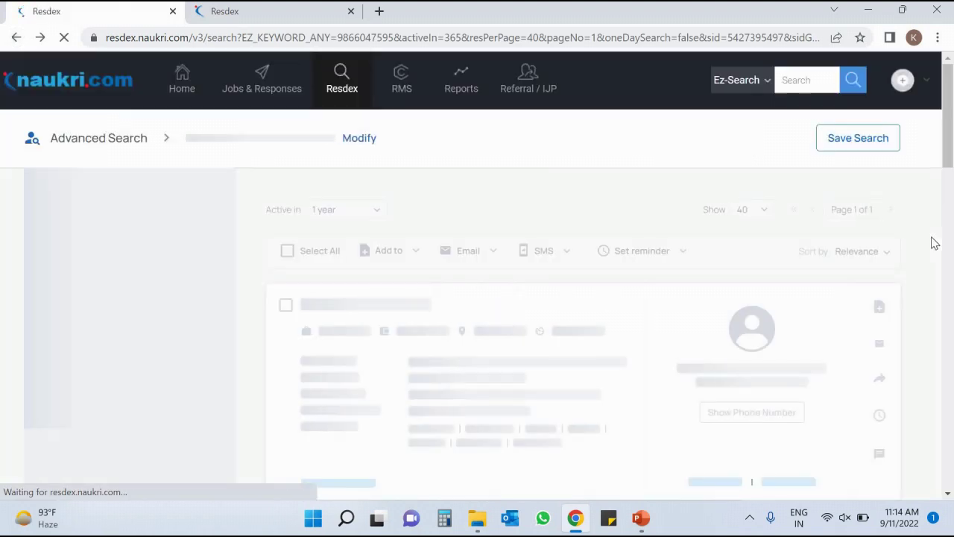
scroll(925, 209, down, 2)
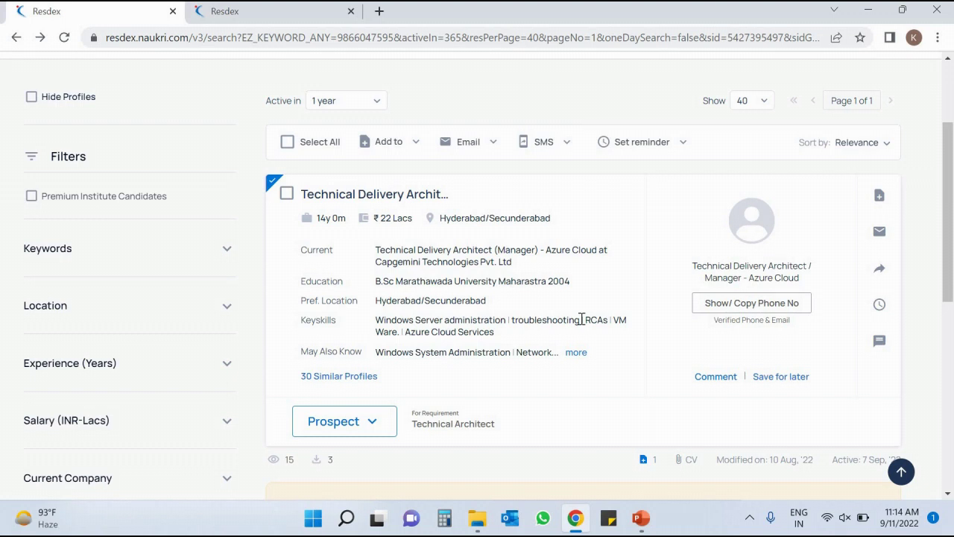
Send the Mac Engineer job via email, preview it reaching 0/1 candidates, then return to results.
click(882, 234)
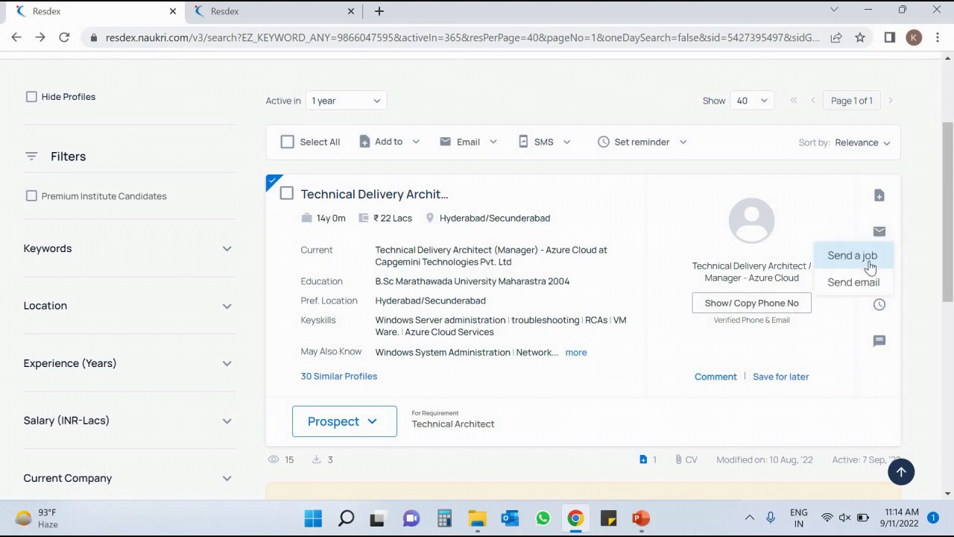
click(869, 255)
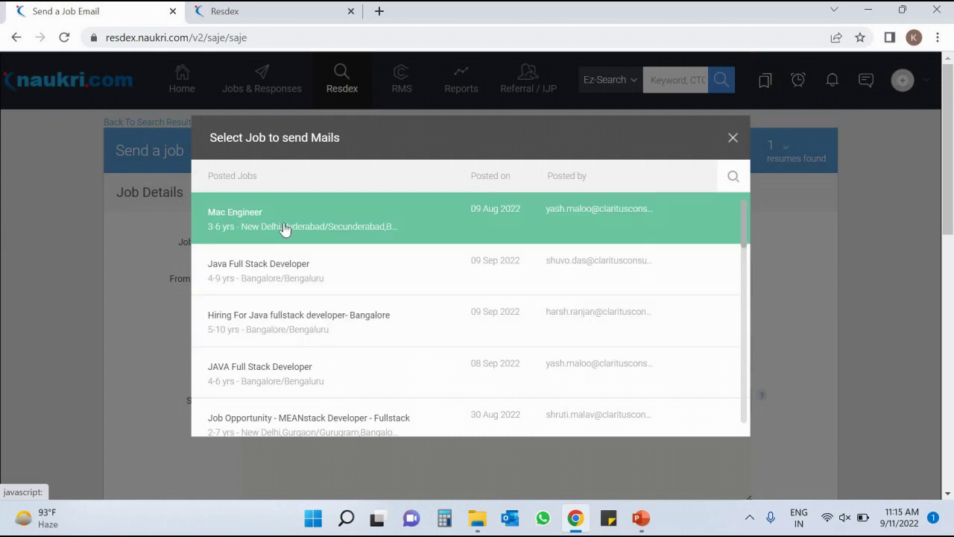
click(284, 228)
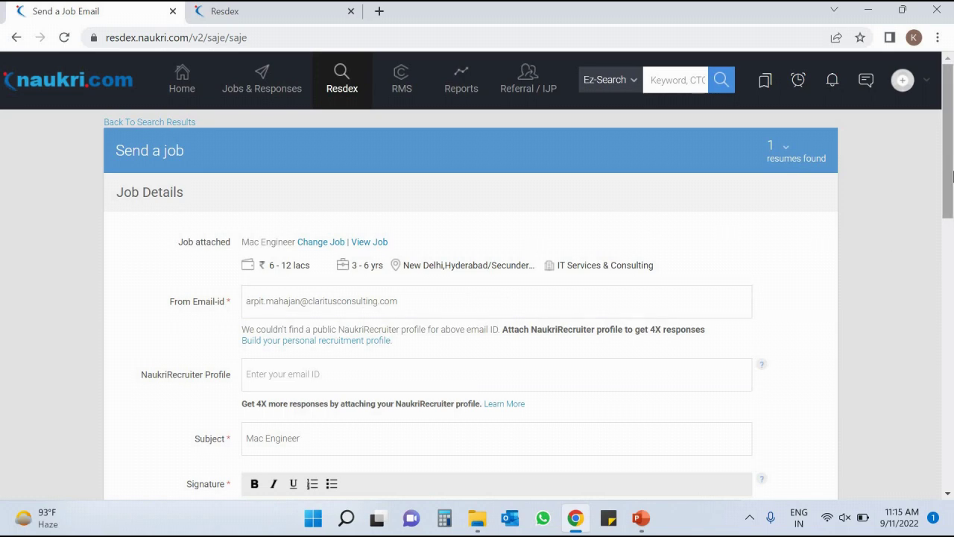
drag(952, 175, 952, 364)
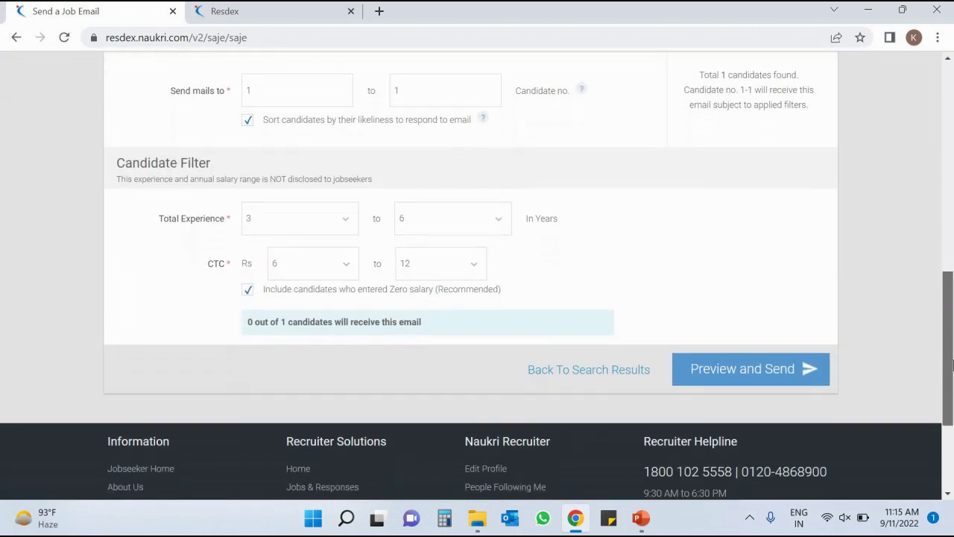
drag(953, 251, 948, 346)
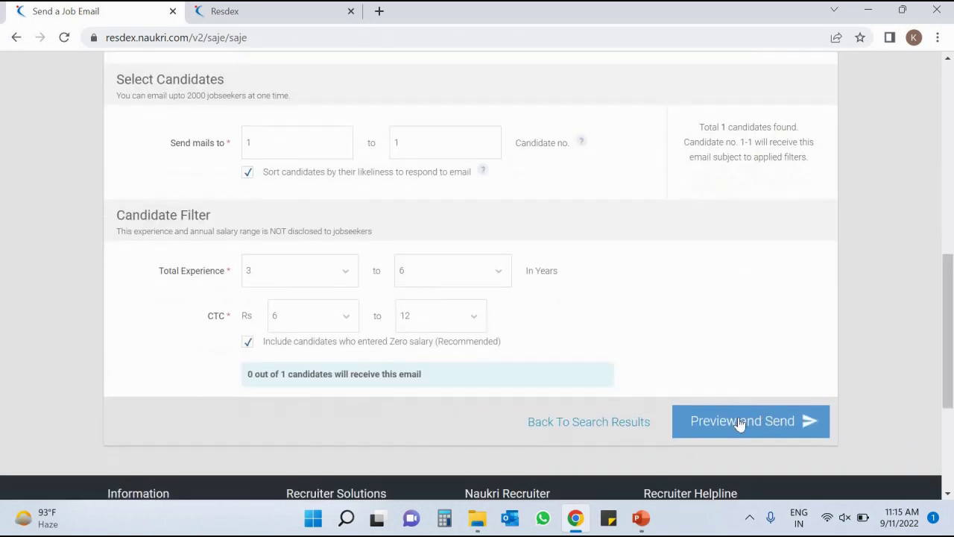
click(740, 422)
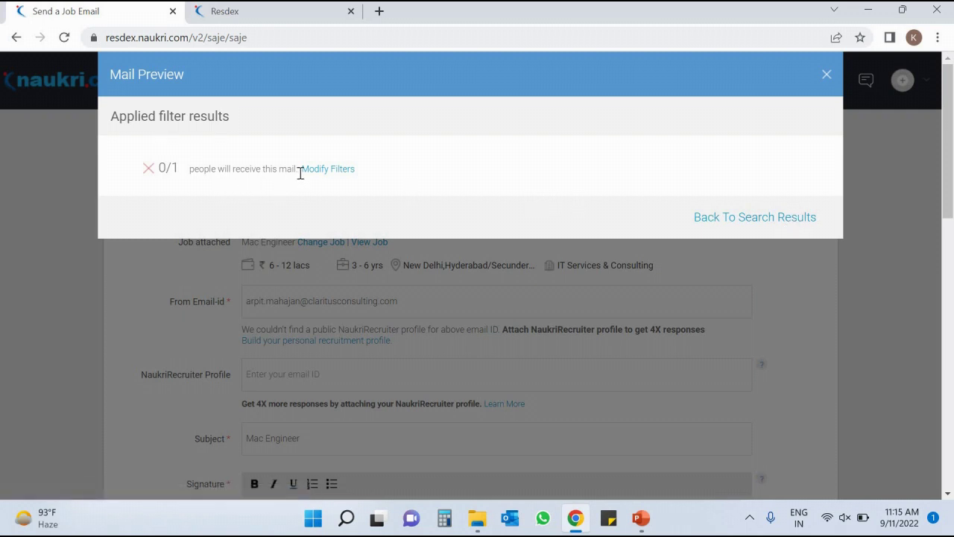
click(771, 216)
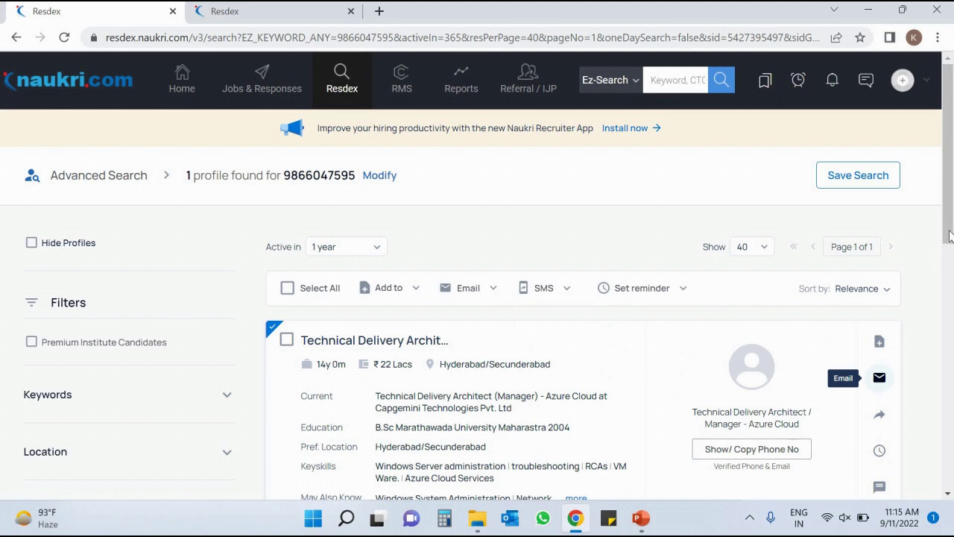
scroll(895, 313, down, 1)
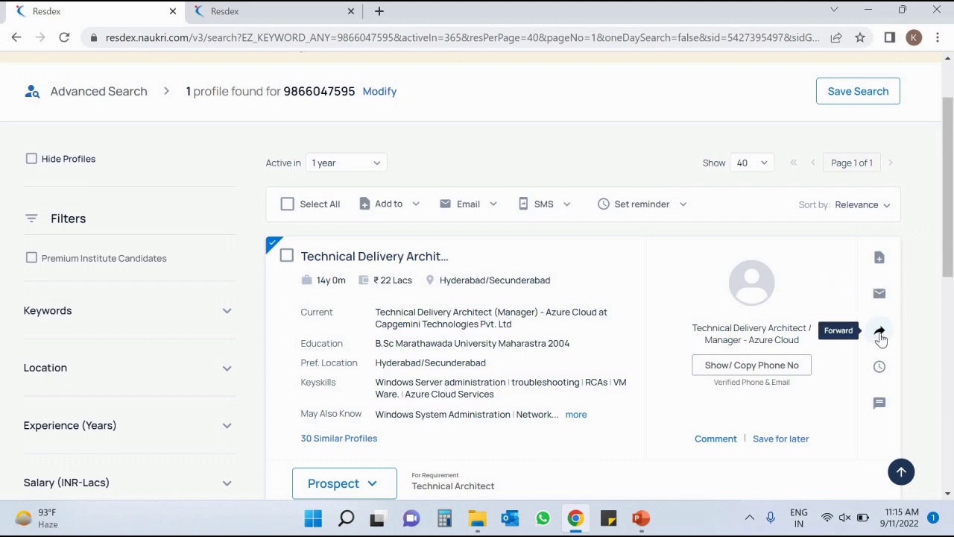
click(881, 335)
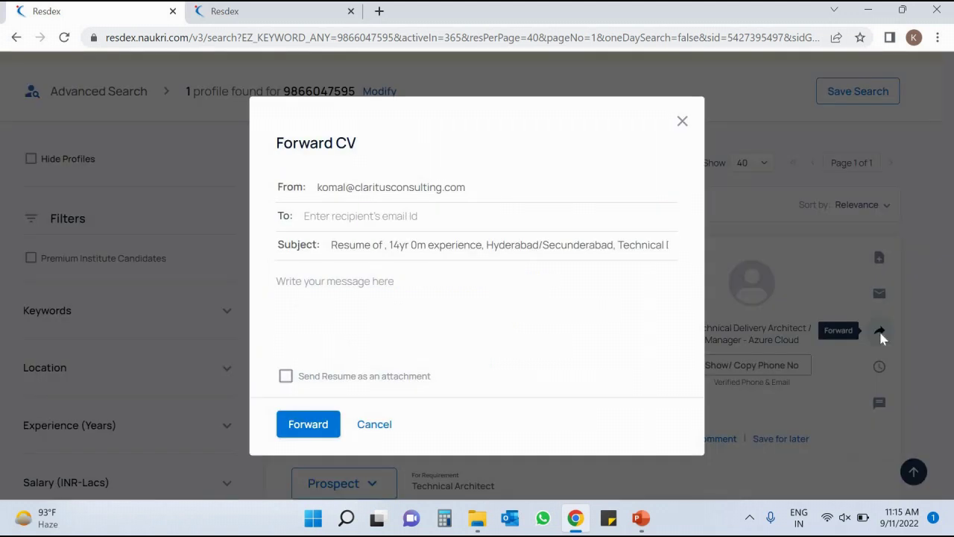
click(683, 130)
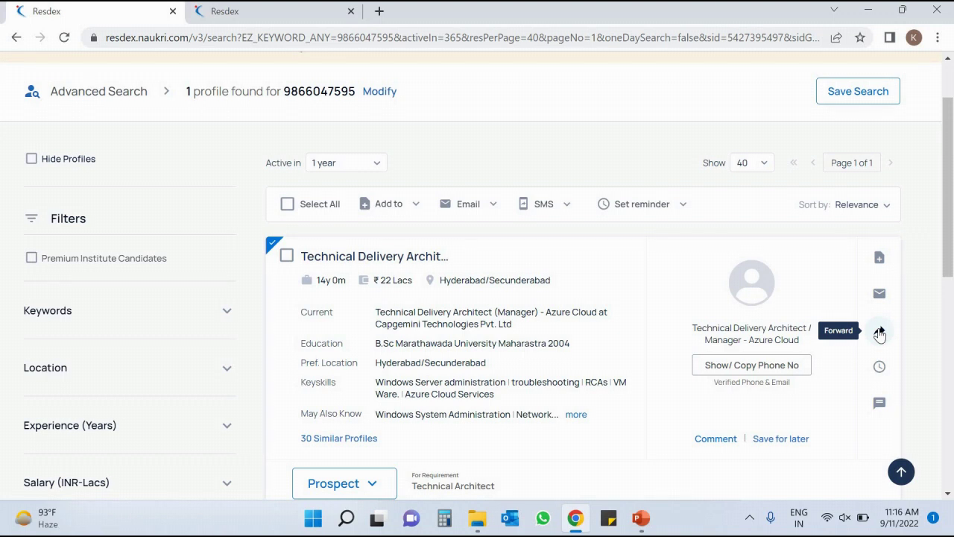
click(880, 332)
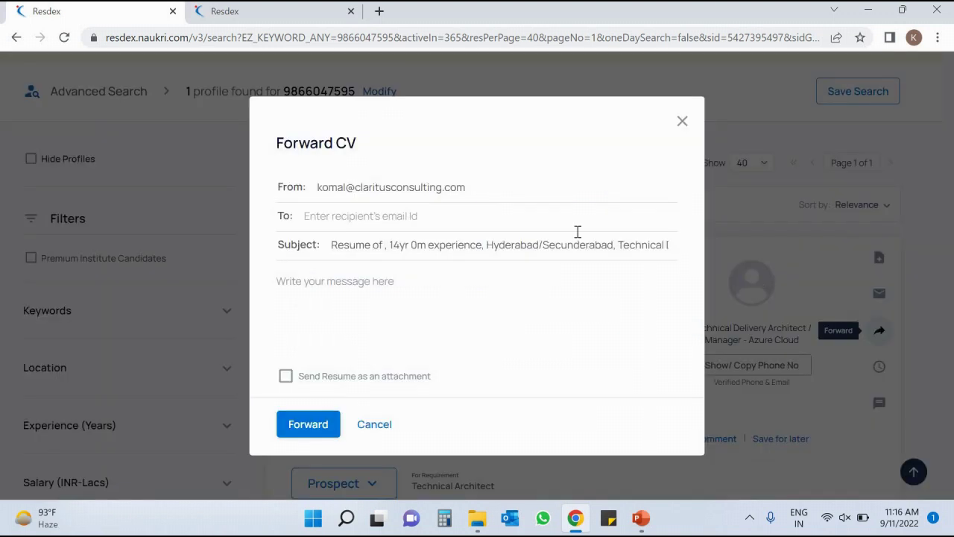
click(472, 220)
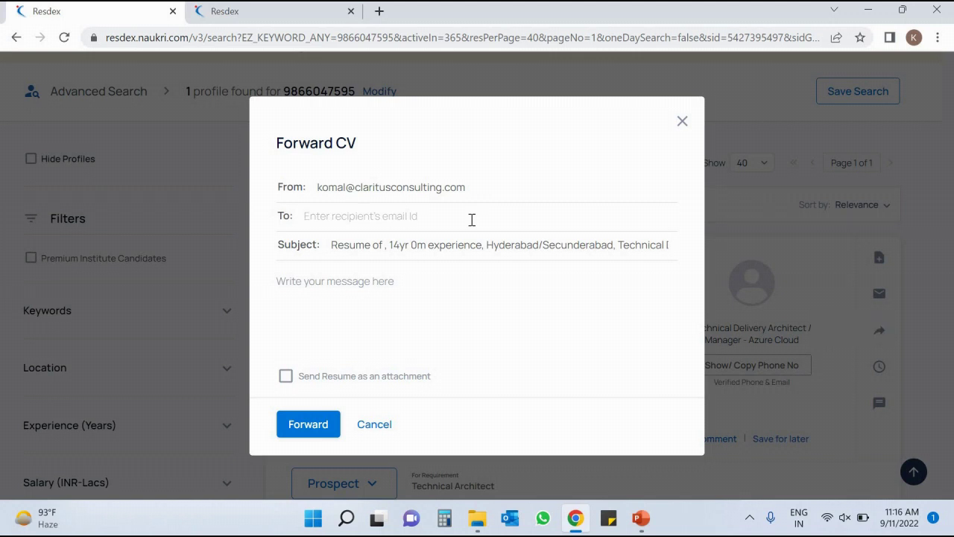
click(680, 123)
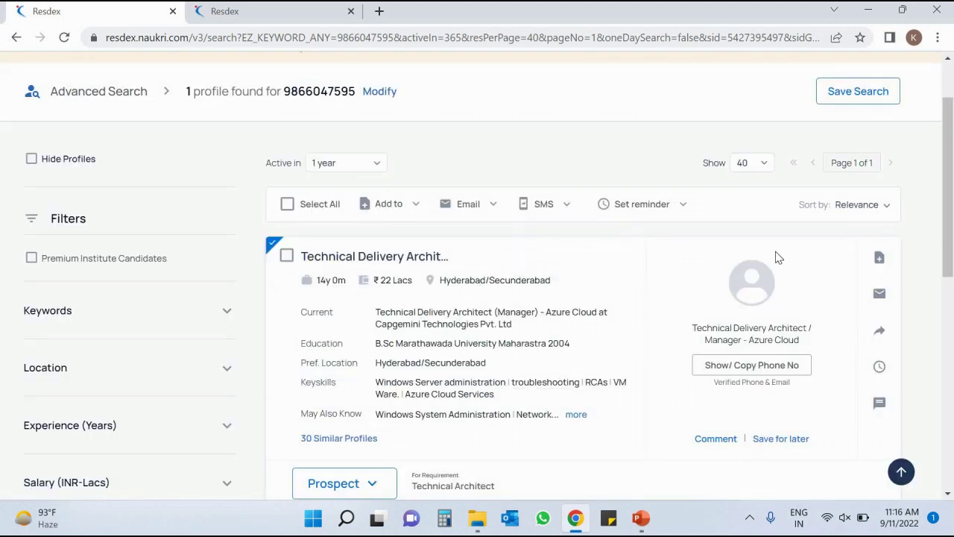
click(881, 331)
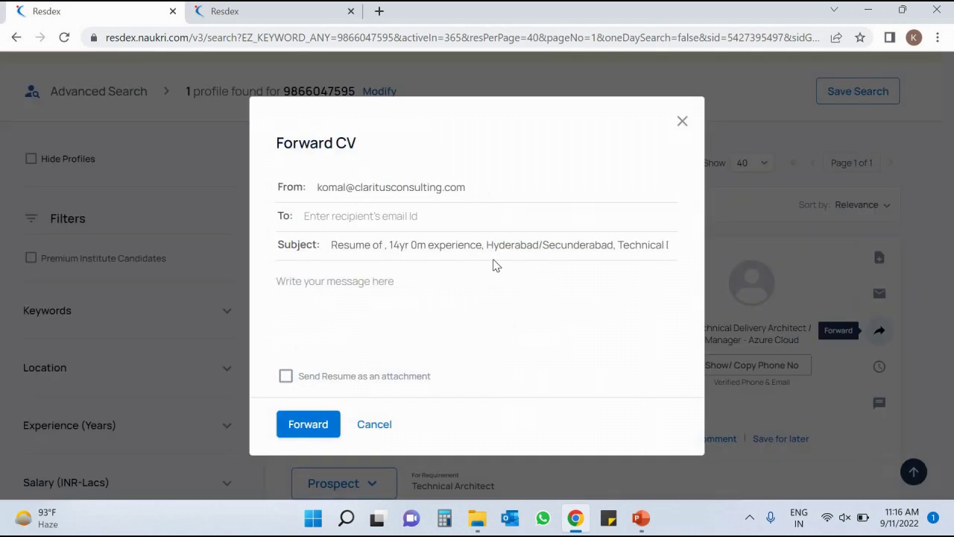
click(412, 215)
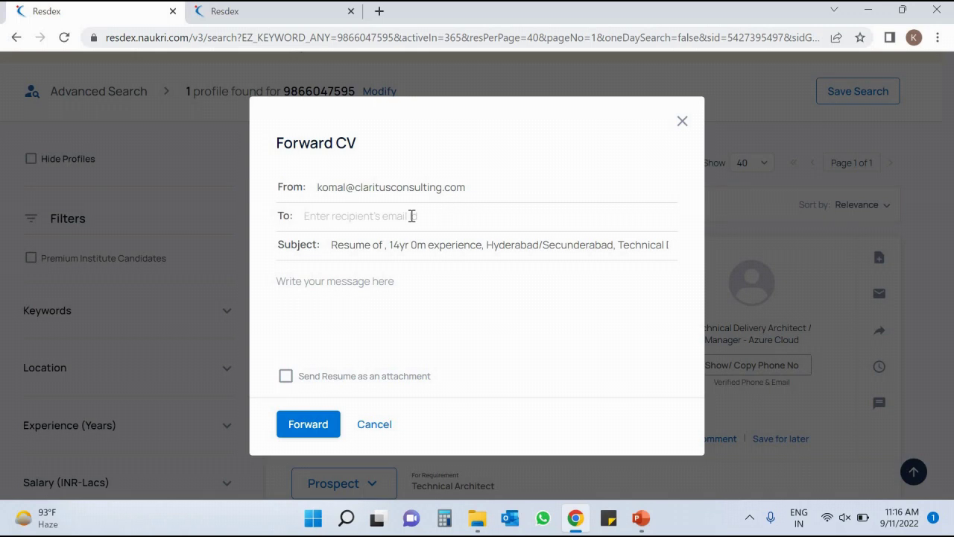
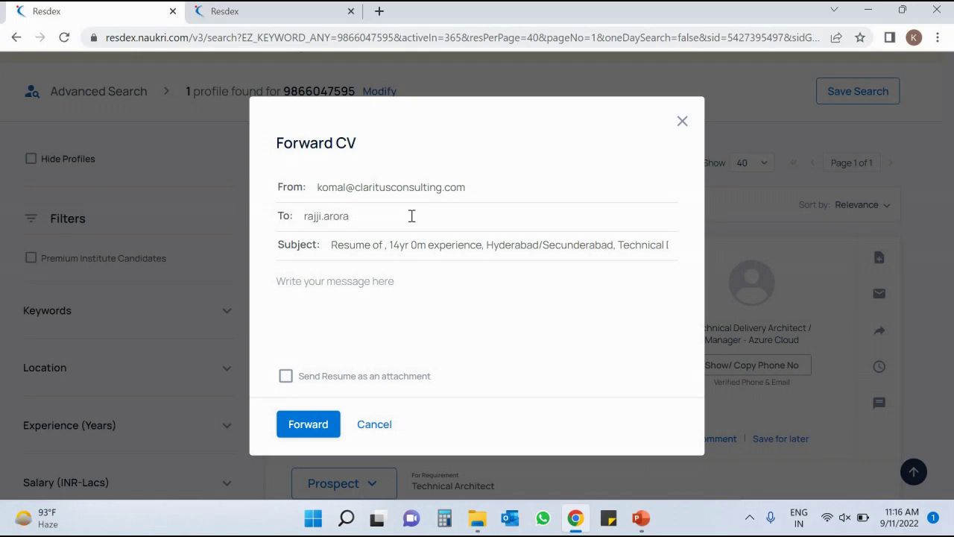
drag(331, 245, 674, 269)
drag(543, 244, 303, 268)
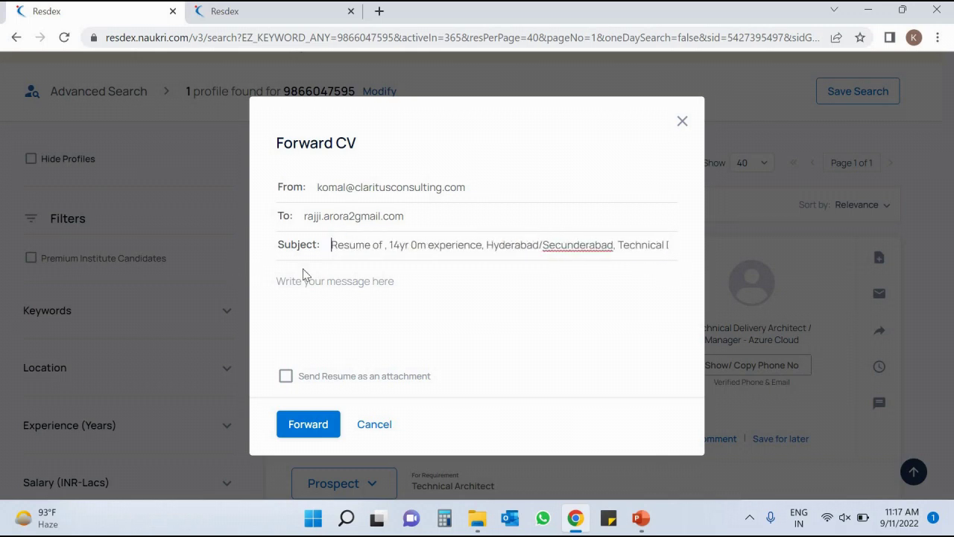
click(375, 424)
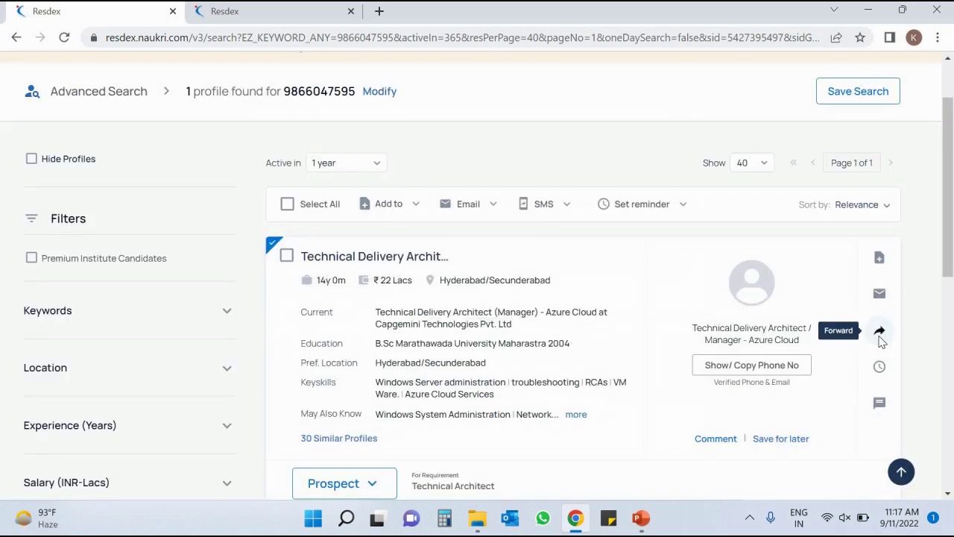
Reopen the Forward CV form and read through the full subject line.
click(880, 330)
click(383, 247)
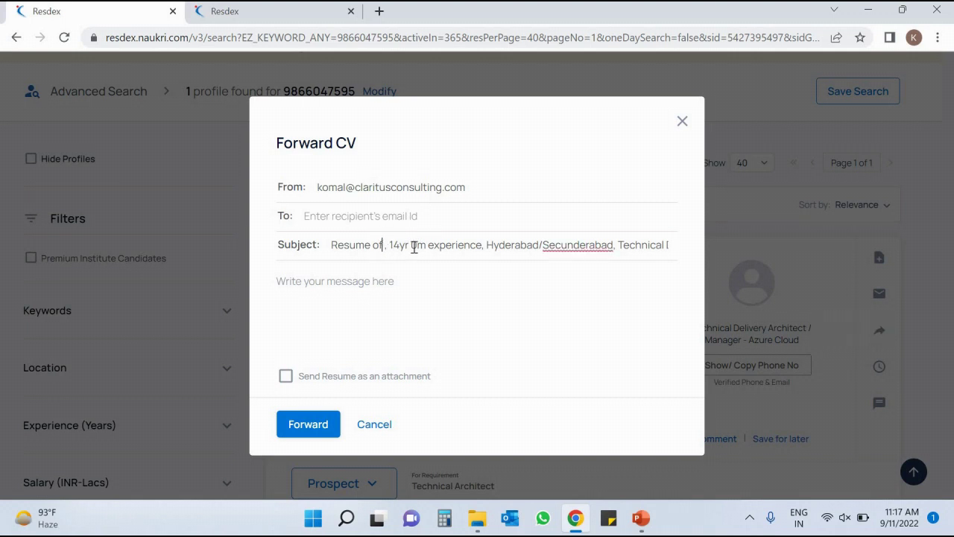
click(566, 240)
key(Right)
key(Right)
key(Right)
key(Right)
key(Right)
key(Right)
key(Right)
key(Right)
key(Right)
key(Right)
key(Right)
key(Right)
key(Right)
key(Right)
key(Right)
key(Right)
key(Right)
key(Right)
key(Right)
key(Right)
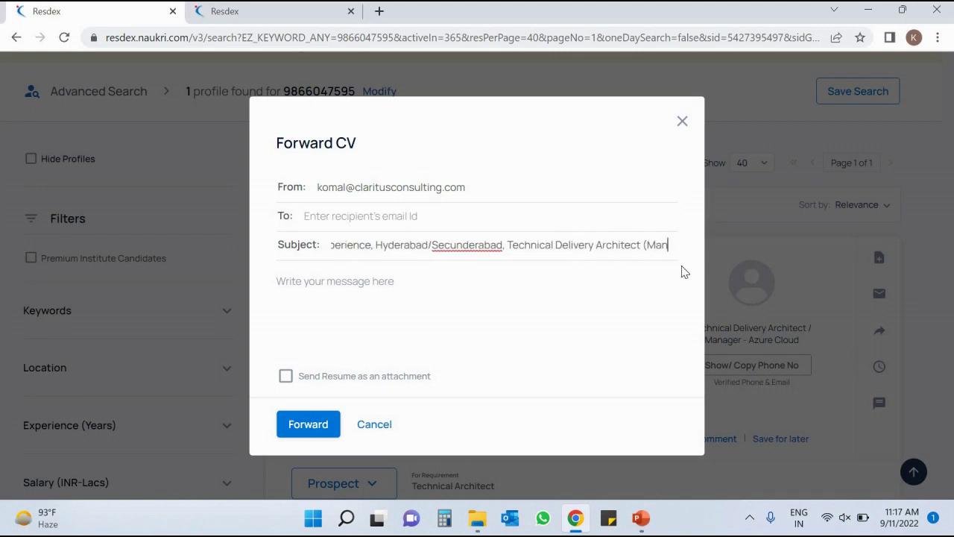
key(Right)
key(Right)
key(Right)
key(Right)
key(Right)
key(Right)
key(Right)
key(Right)
key(Right)
key(Right)
key(Right)
key(Right)
key(Right)
key(Right)
key(Right)
key(Right)
key(Right)
key(Right)
key(Right)
key(Right)
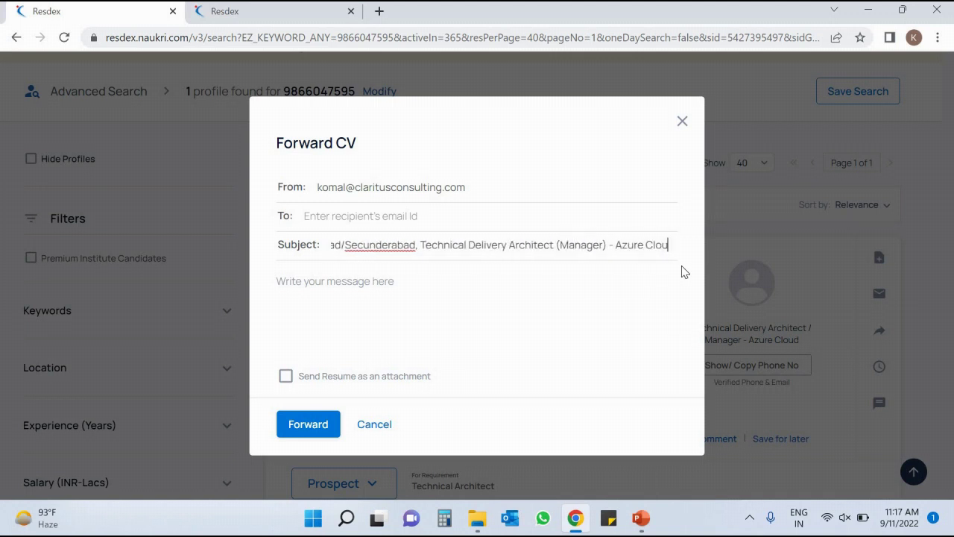
key(Right)
key(Right)
key(Right)
key(Right)
key(Right)
key(Right)
key(Right)
key(Right)
key(Right)
key(Right)
key(Right)
key(Right)
key(Right)
key(Right)
key(Right)
key(Right)
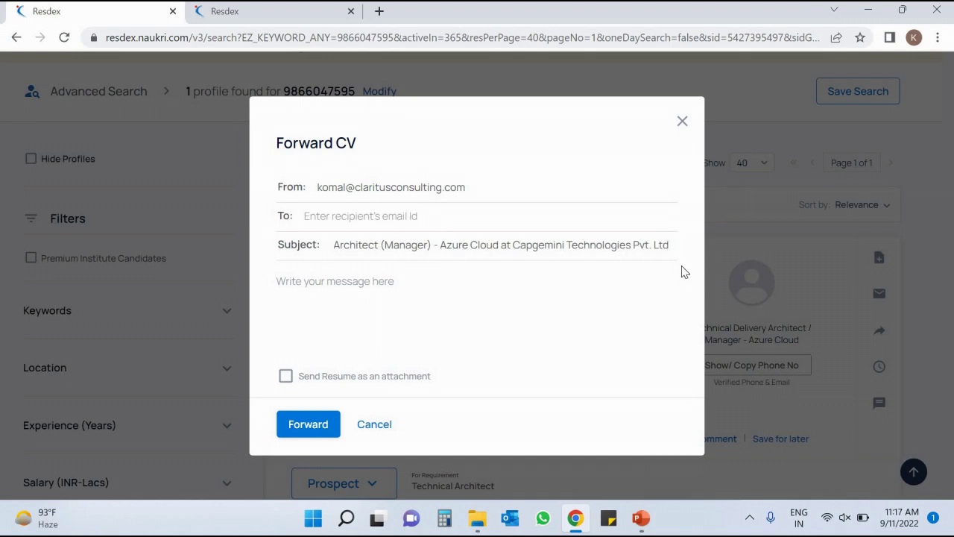
Write a greeting and 'I am sending this resume for backened developer.' in the message.
click(337, 281)
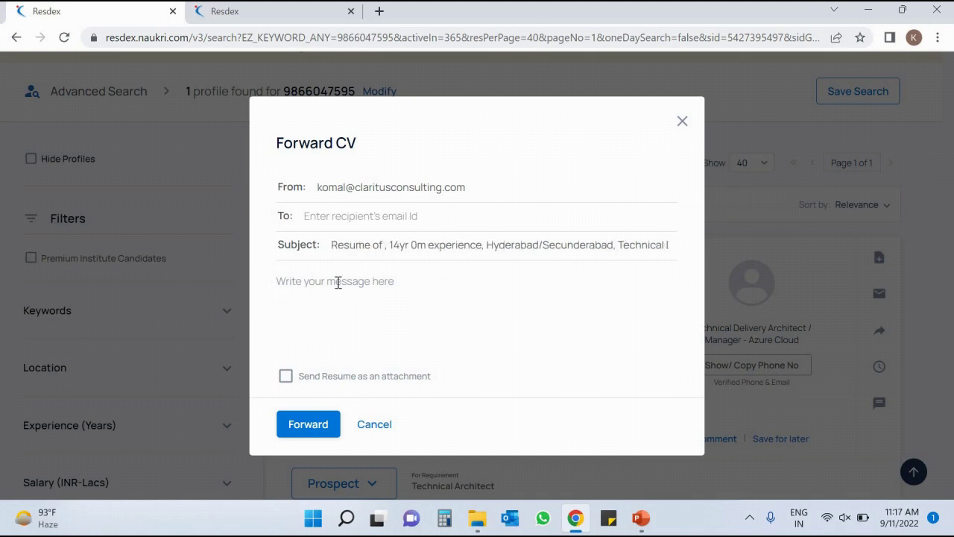
text(Hi Rajji,)
key(Return)
text(I am sending)
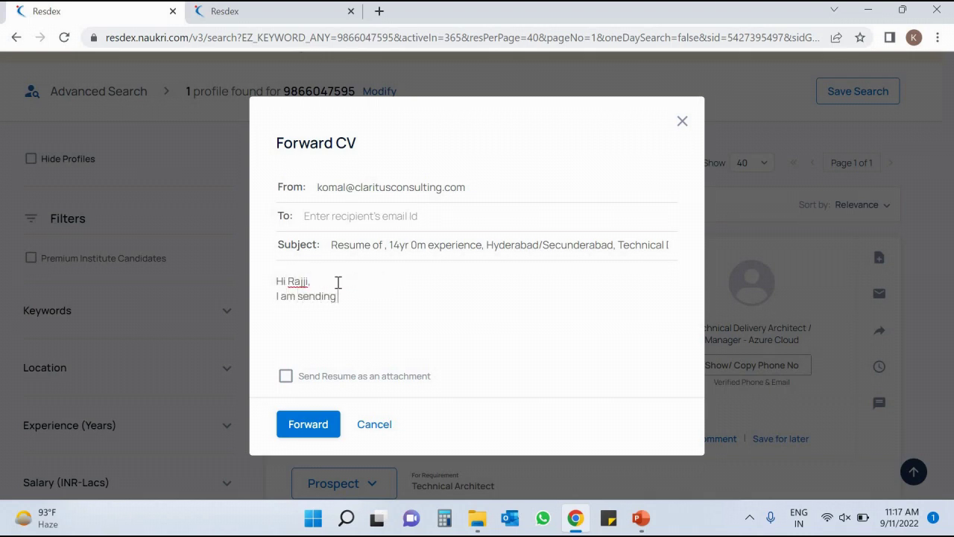
text( this resume for backened develope)
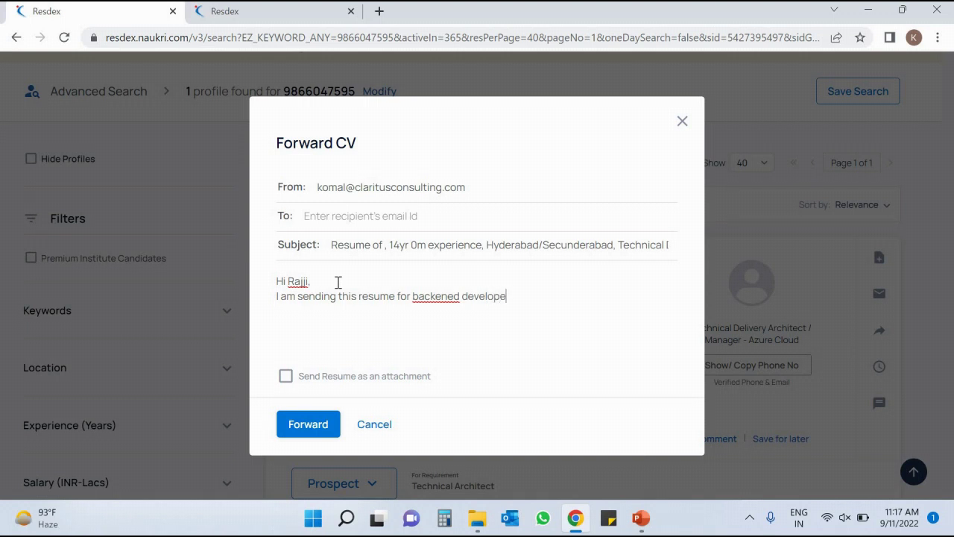
text(r.)
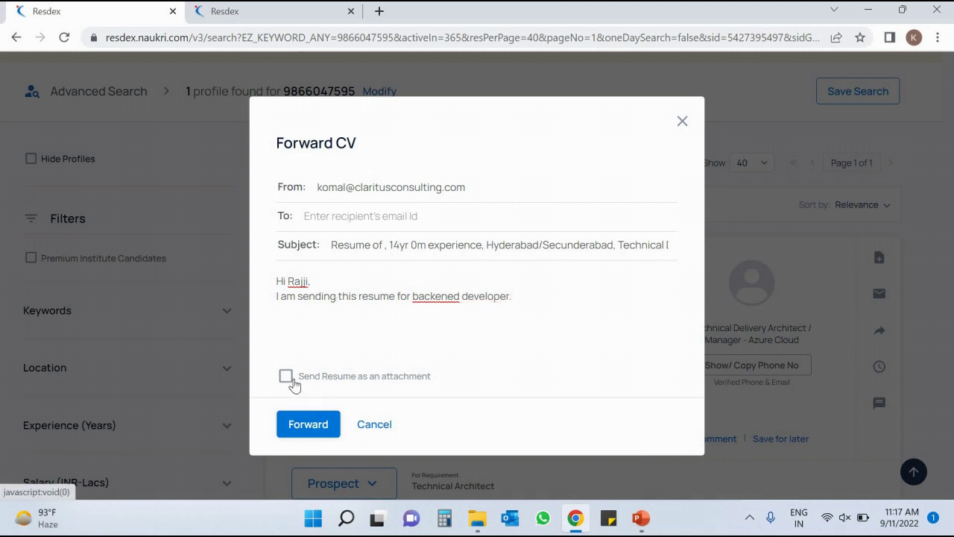
Tick Send Resume as an attachment, enter the recipient's e-mail, then close the form unsent.
click(286, 377)
click(373, 219)
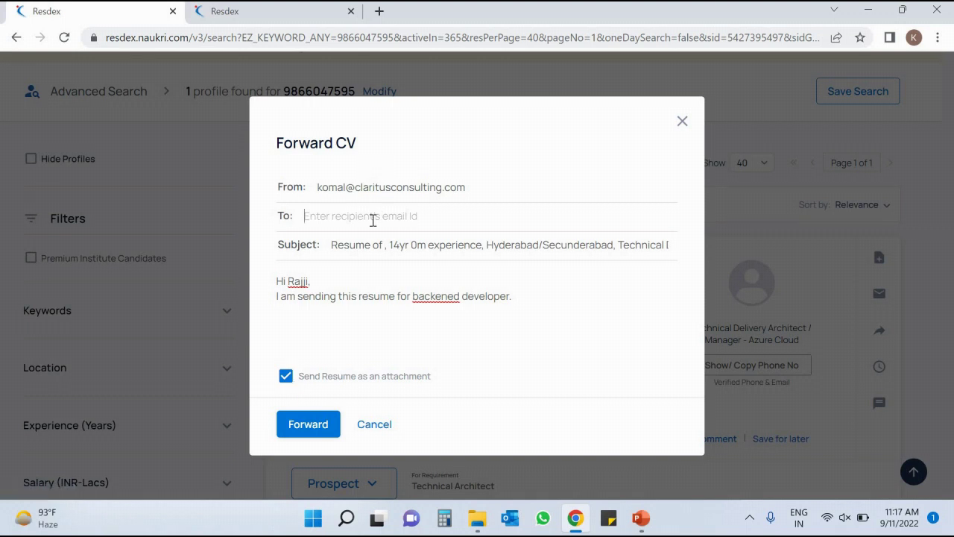
drag(409, 216, 299, 215)
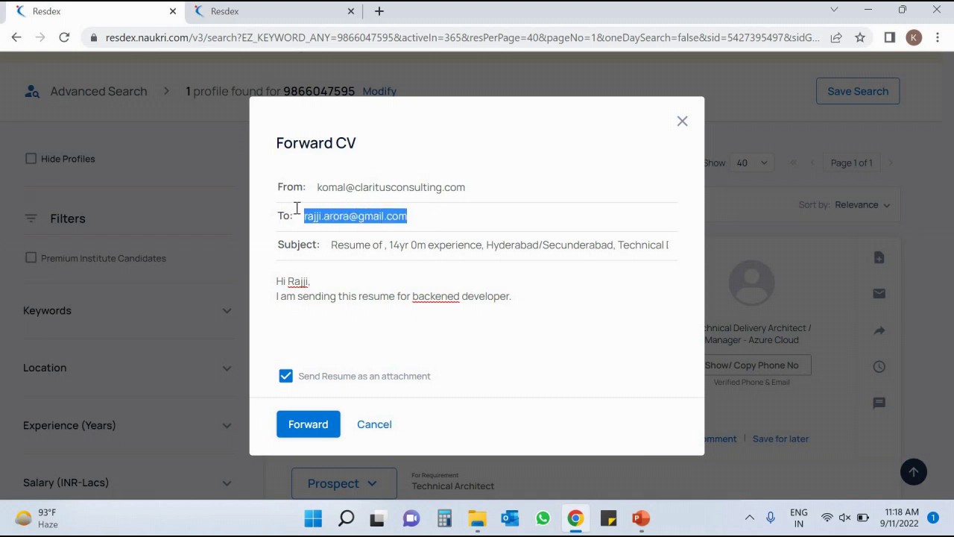
click(459, 214)
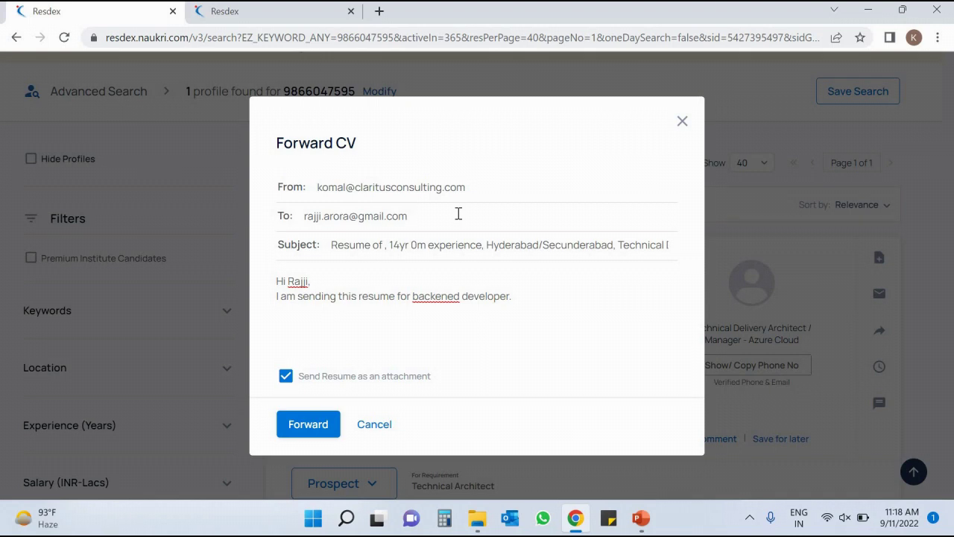
click(524, 299)
key(ctrl+a)
click(243, 265)
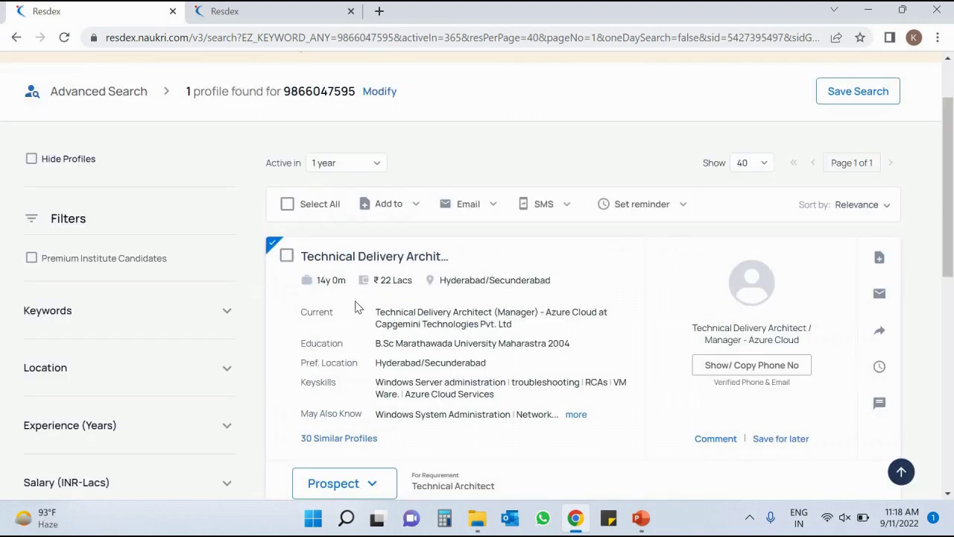
Forward the CV with a 'Hi,' note to the recipient's e-mail, resume attached.
click(879, 333)
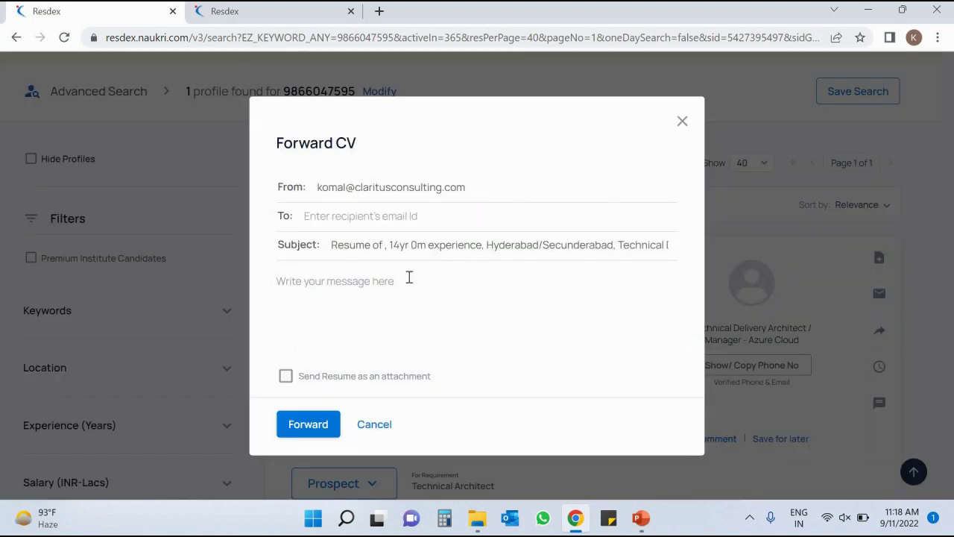
text(Hi,)
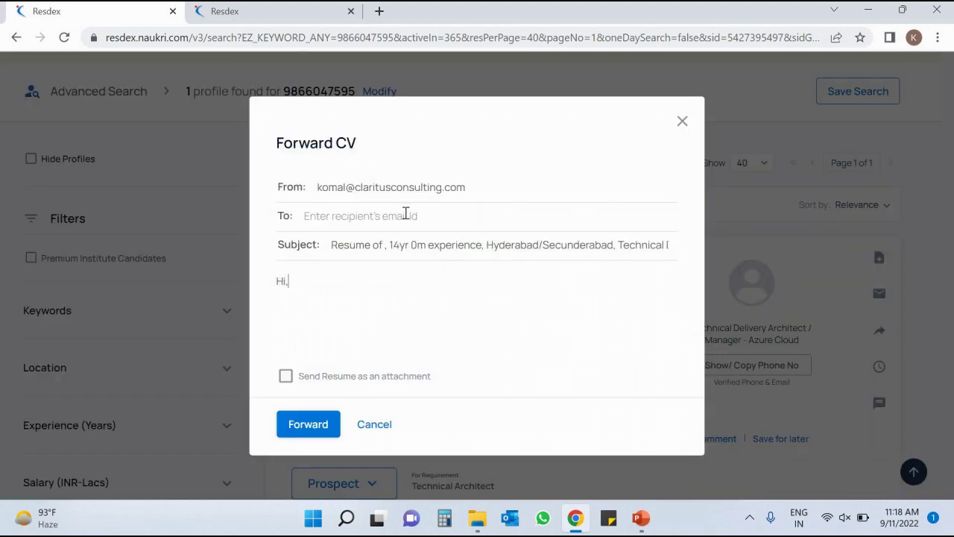
click(405, 214)
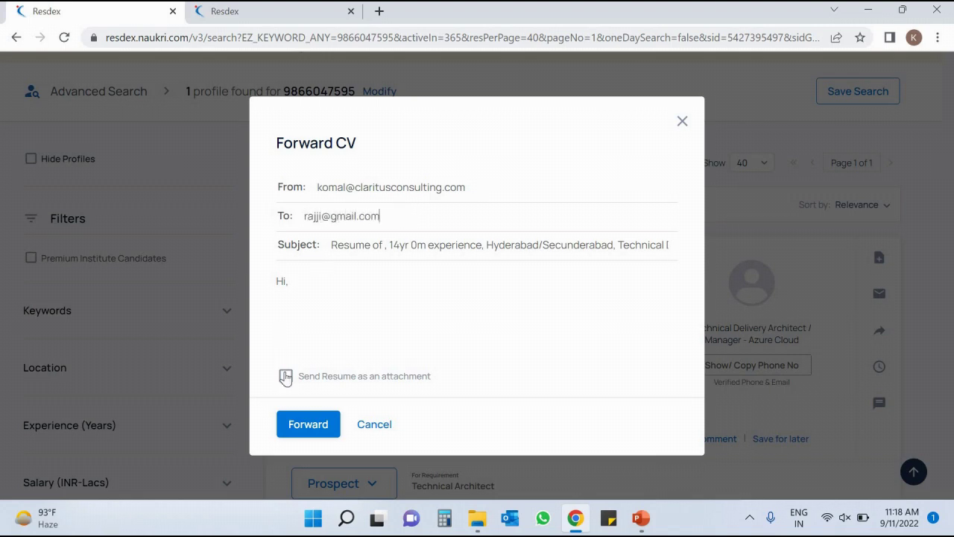
click(285, 377)
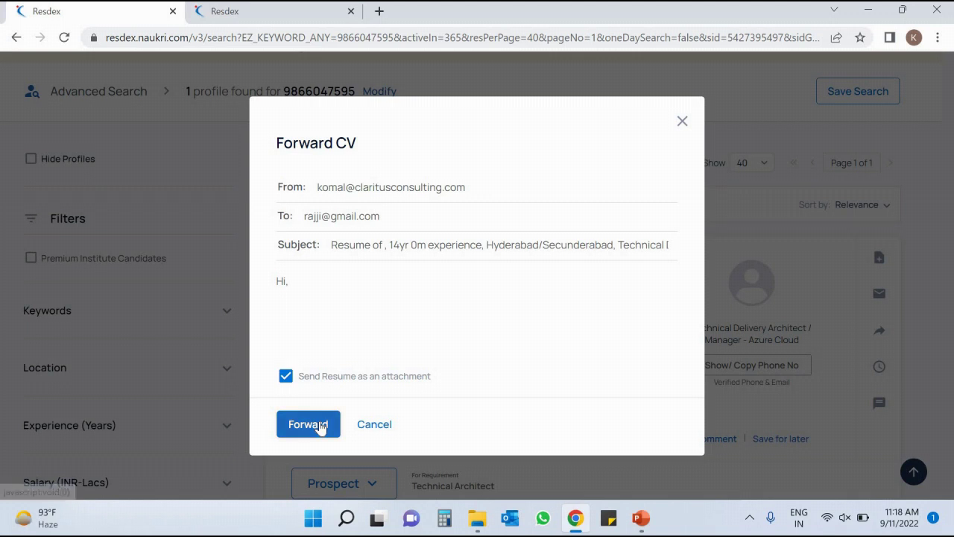
click(319, 425)
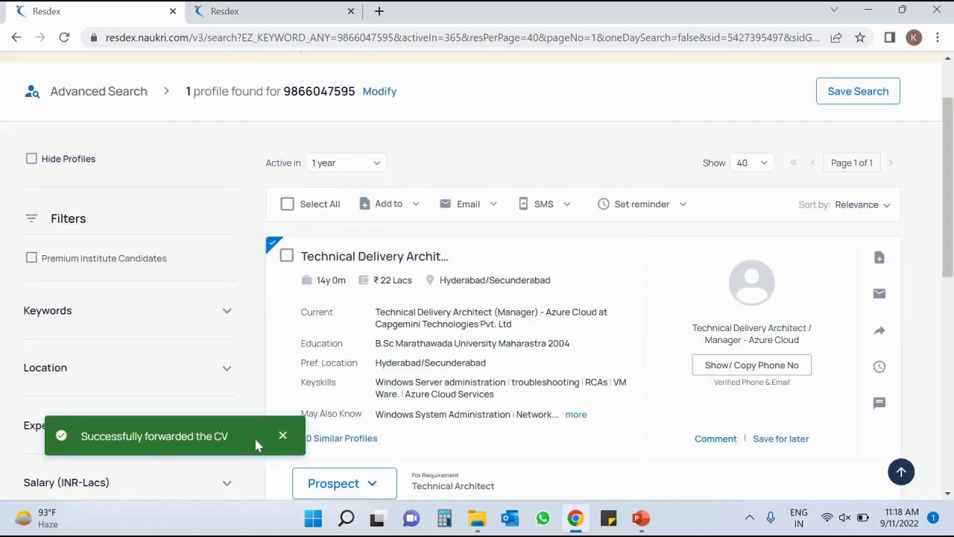
scroll(897, 262, down, 1)
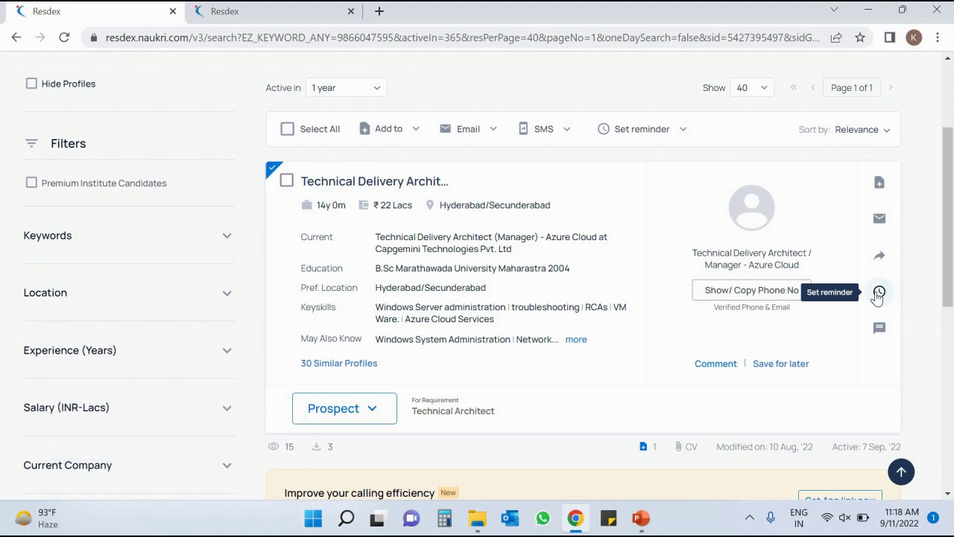
drag(952, 218, 951, 174)
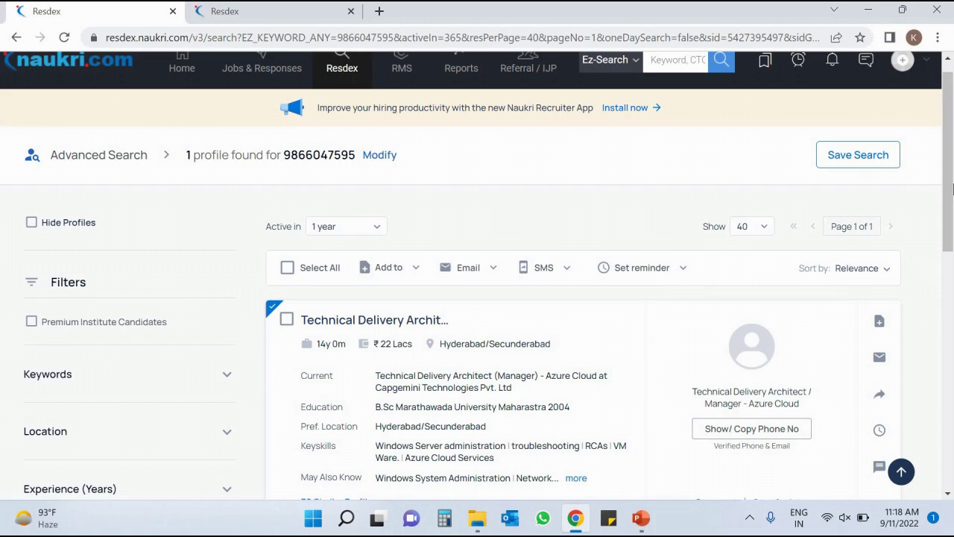
drag(952, 189, 952, 268)
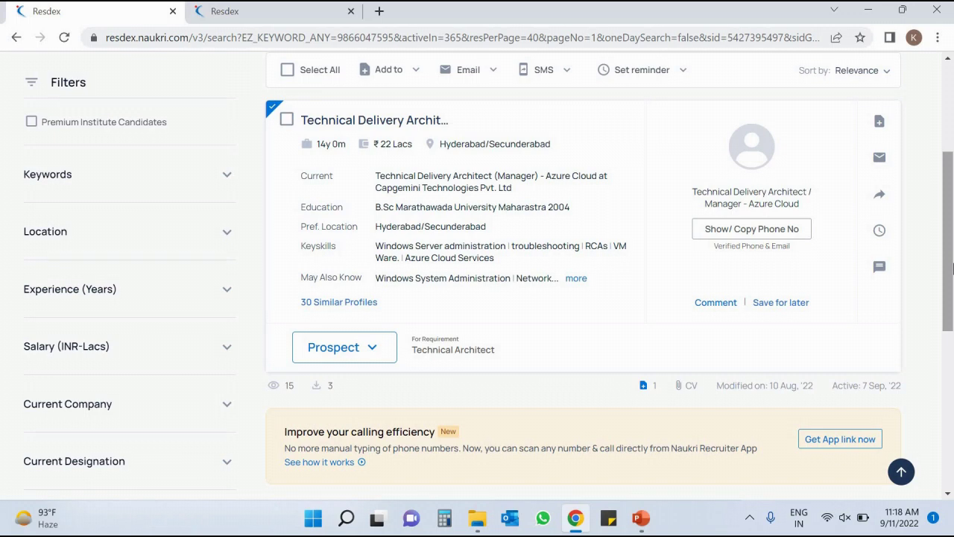
scroll(952, 203, up, 3)
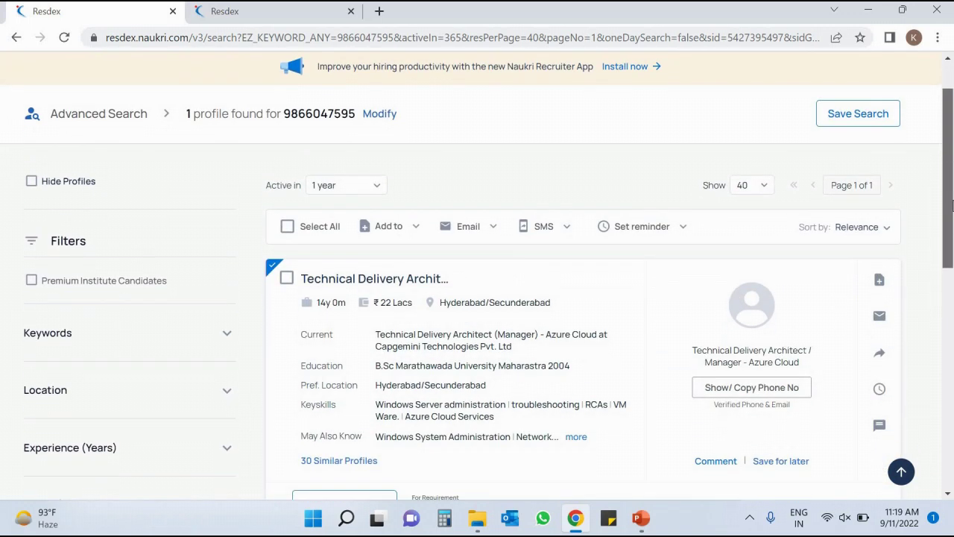
drag(952, 203, 952, 215)
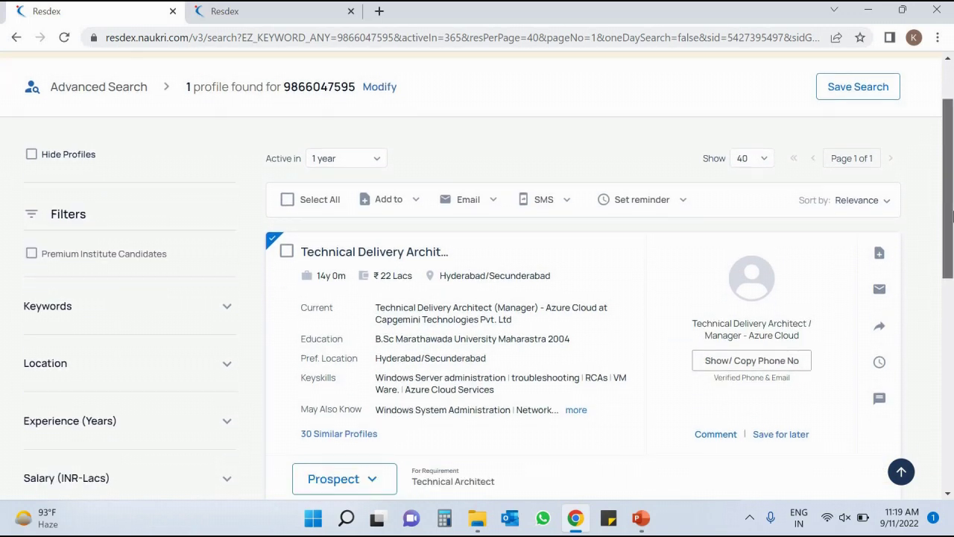
scroll(952, 215, up, 1)
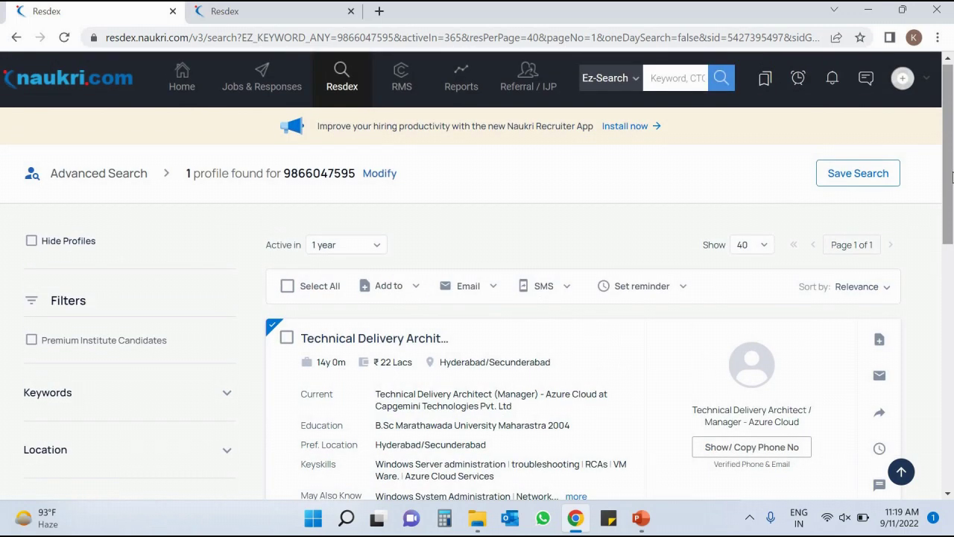
scroll(952, 214, down, 1)
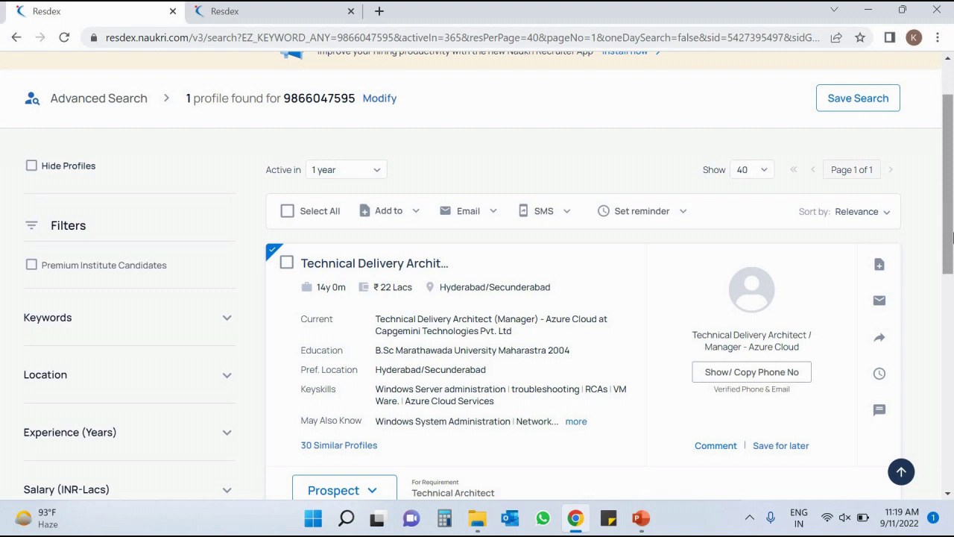
scroll(922, 270, down, 3)
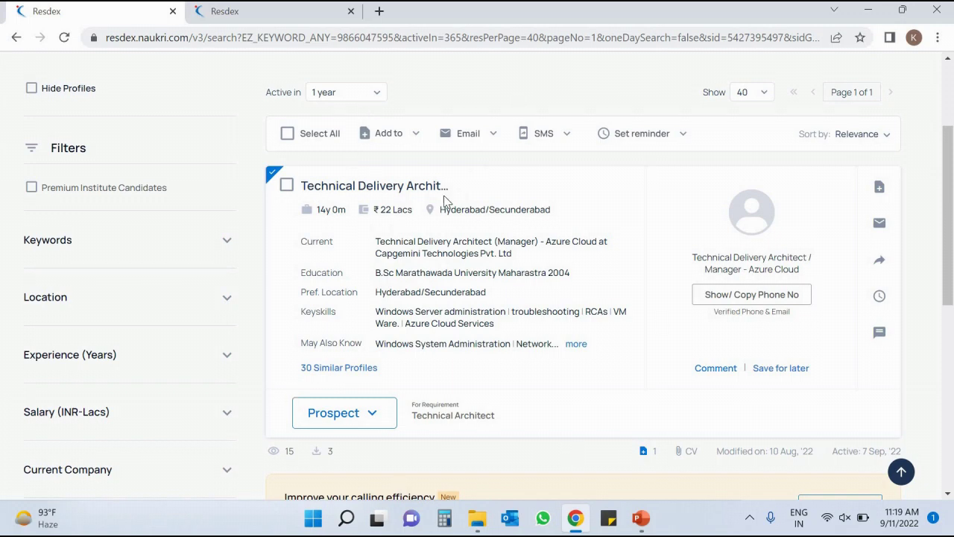
Choose For call later from the candidate card's Set reminder menu.
click(873, 304)
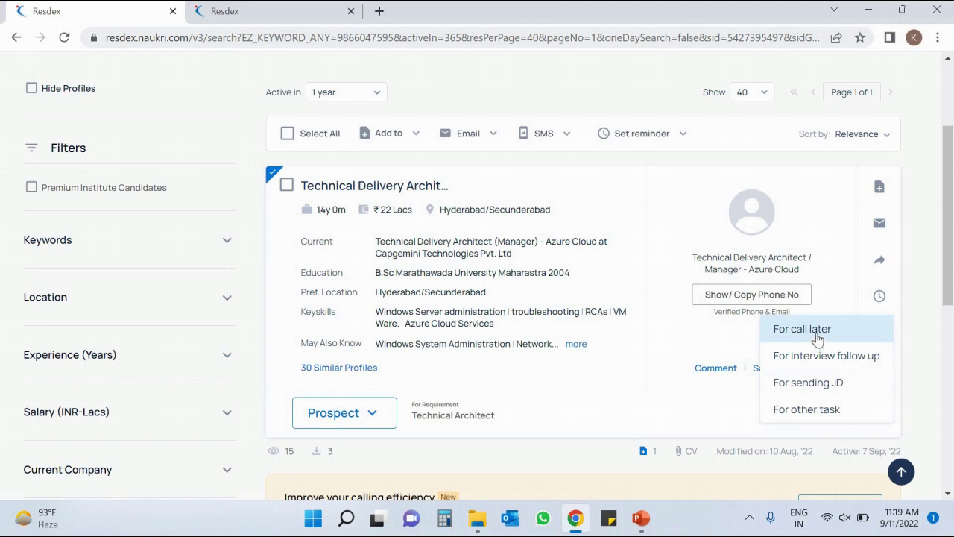
click(884, 299)
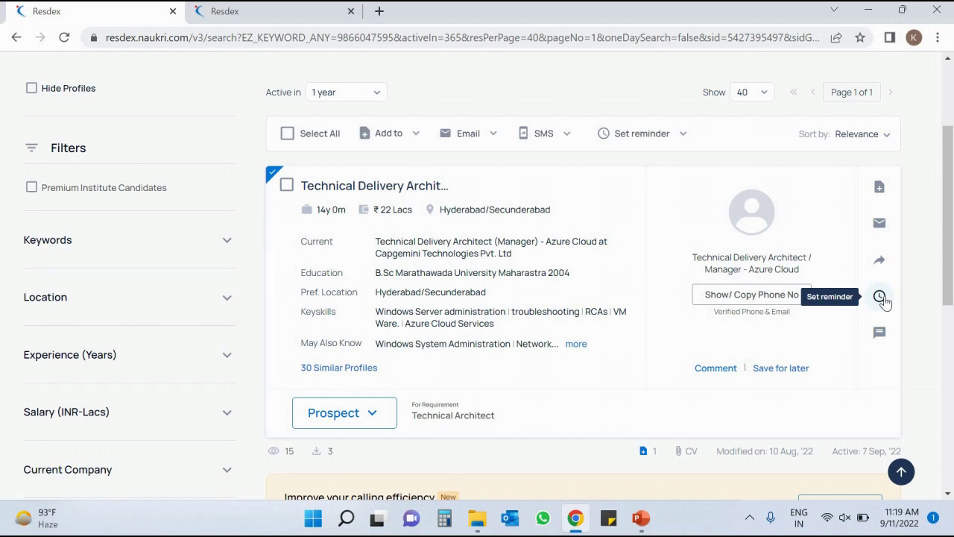
click(884, 300)
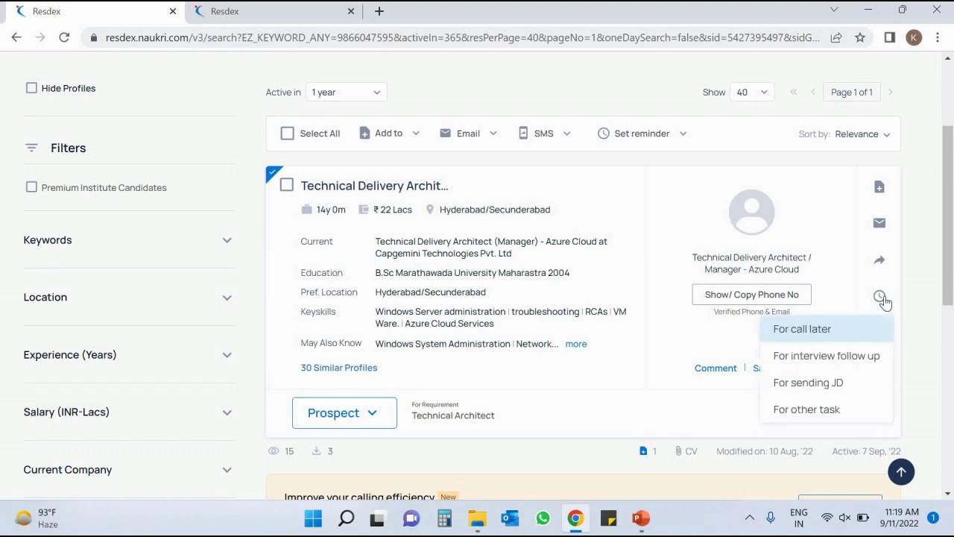
click(821, 332)
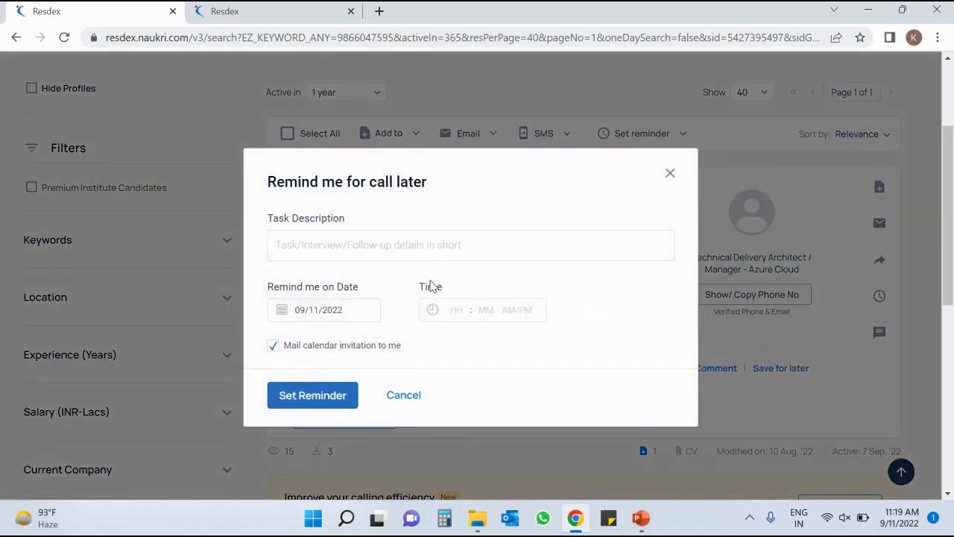
Enter 'Have to call.' as the reminder's task description.
click(401, 241)
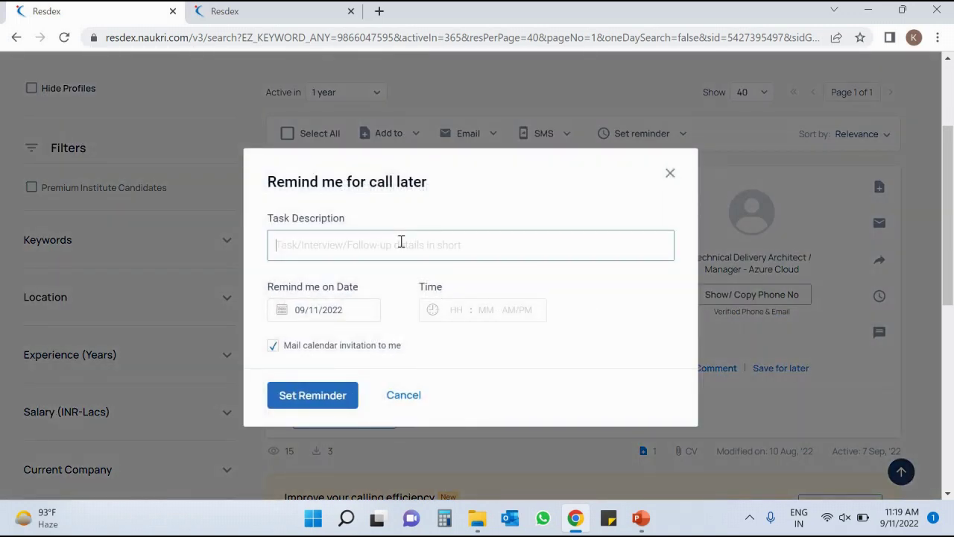
text(I)
key(BackSpace)
text(Have to)
key(BackSpace)
key(BackSpace)
key(BackSpace)
key(BackSpace)
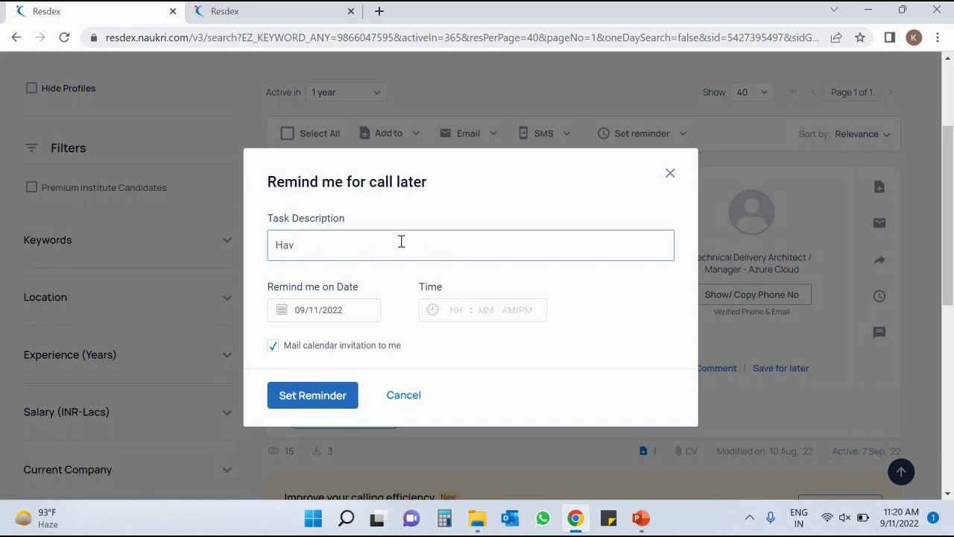
text(e to call.)
Keep today's date, set the time to 02:03 PM, and save the reminder.
click(337, 310)
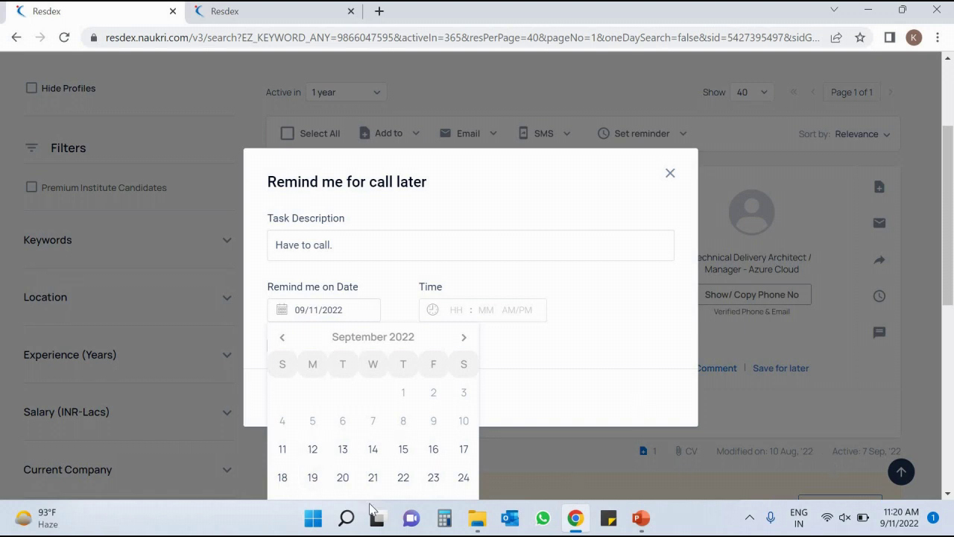
click(488, 330)
click(482, 308)
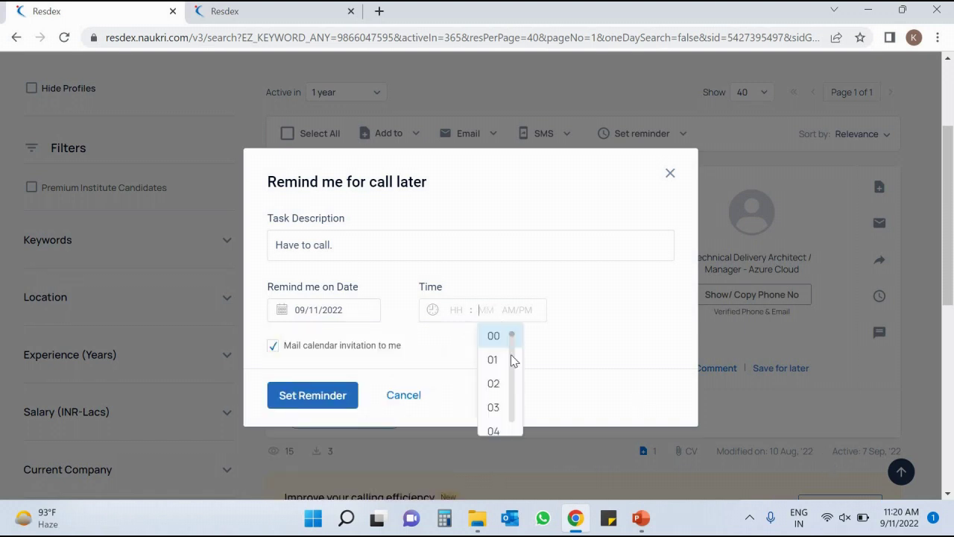
click(496, 405)
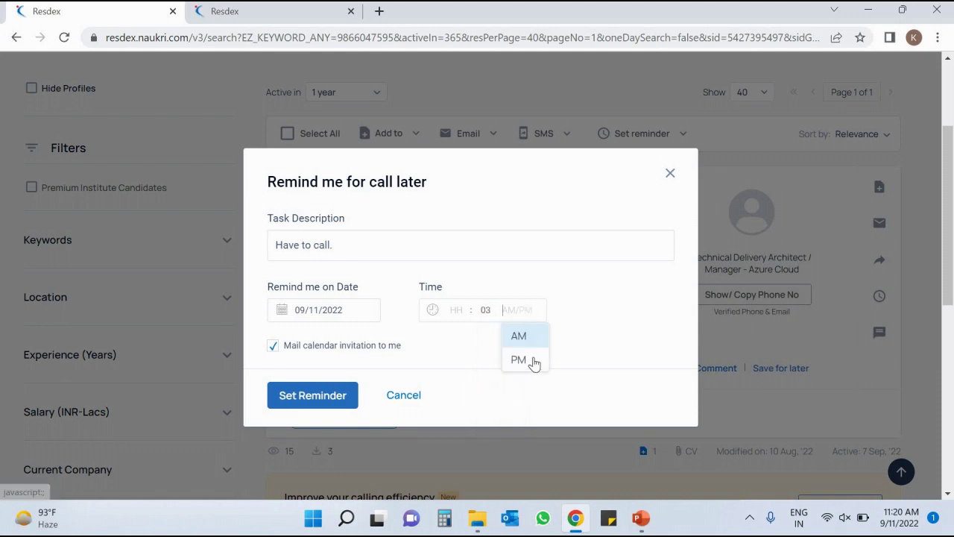
click(520, 361)
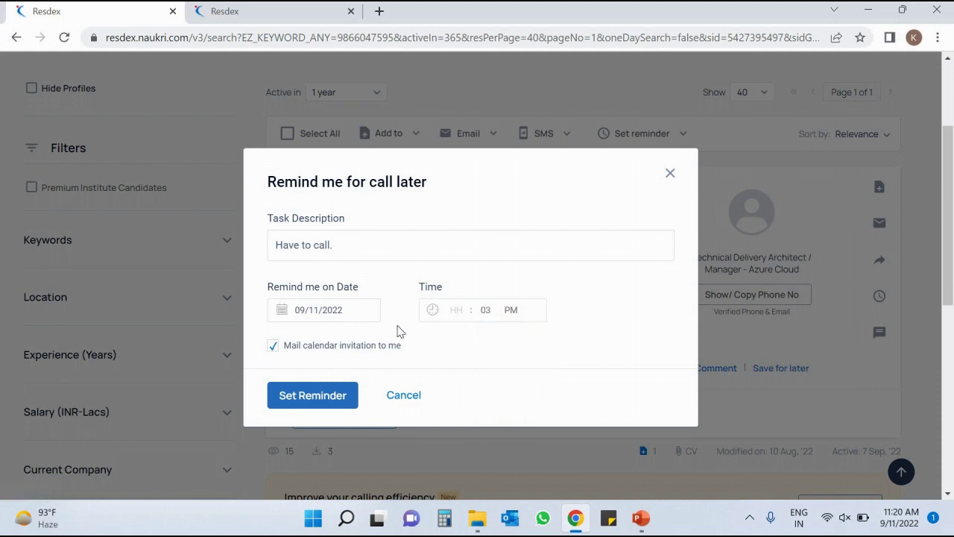
click(454, 312)
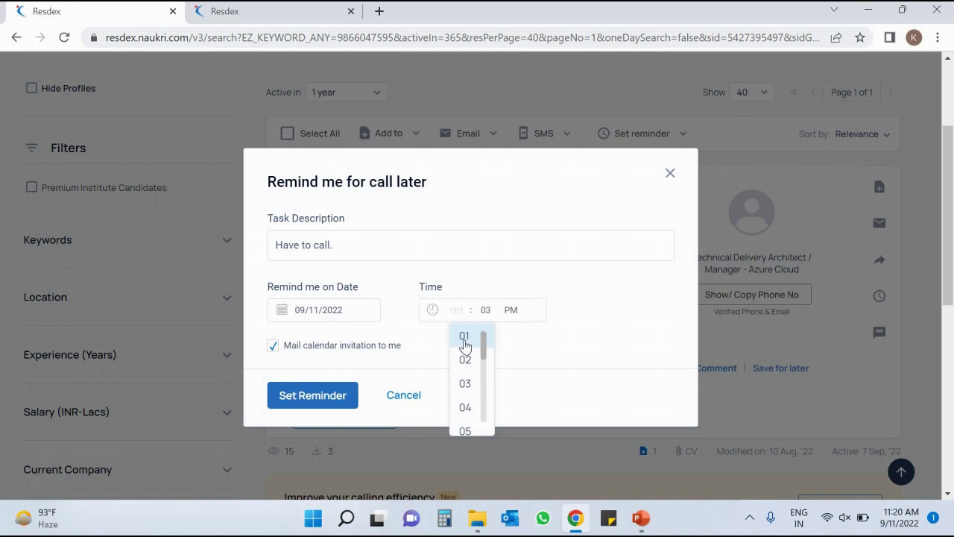
click(331, 402)
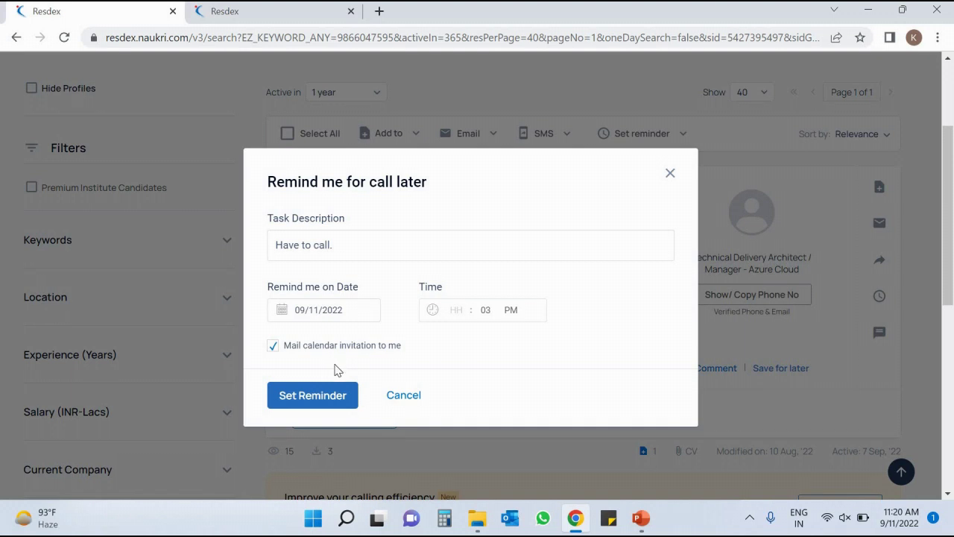
click(336, 395)
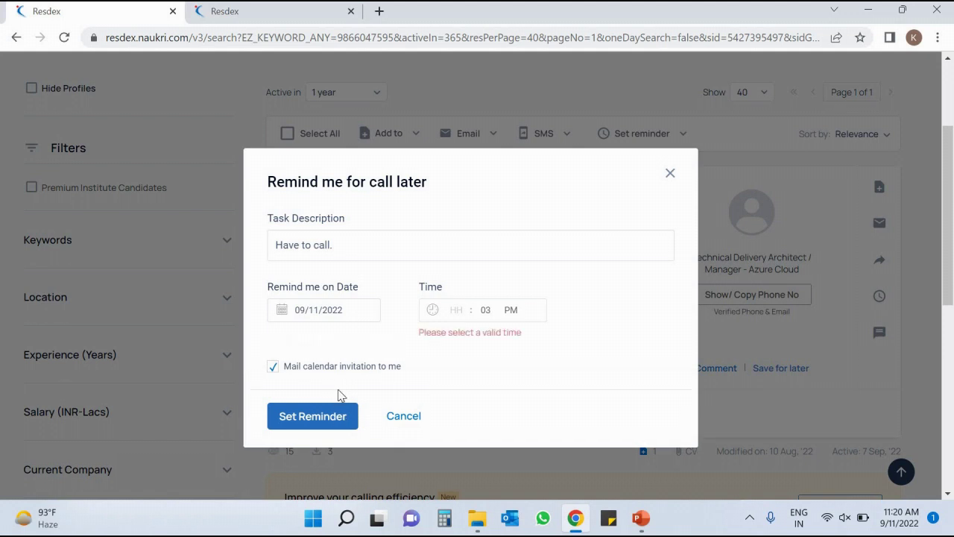
click(463, 317)
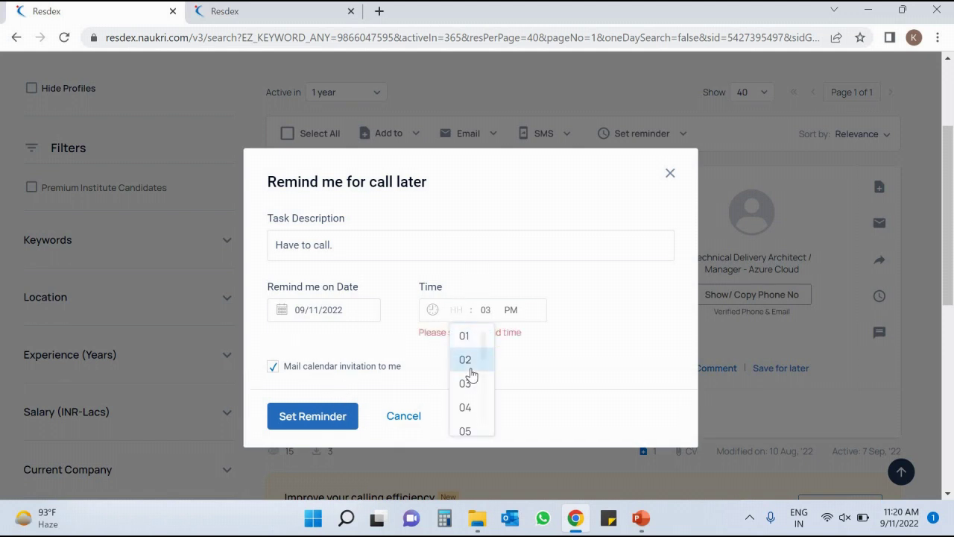
click(471, 360)
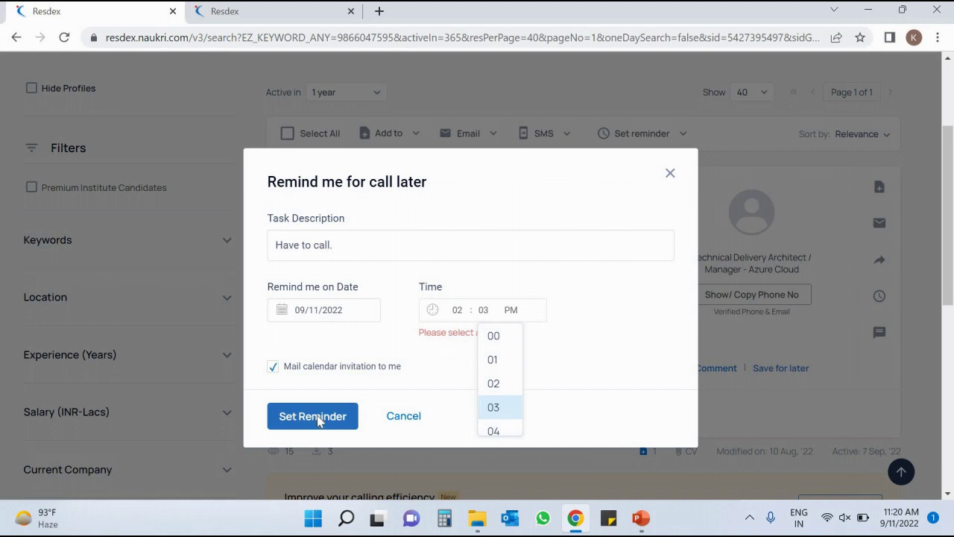
click(315, 417)
click(313, 392)
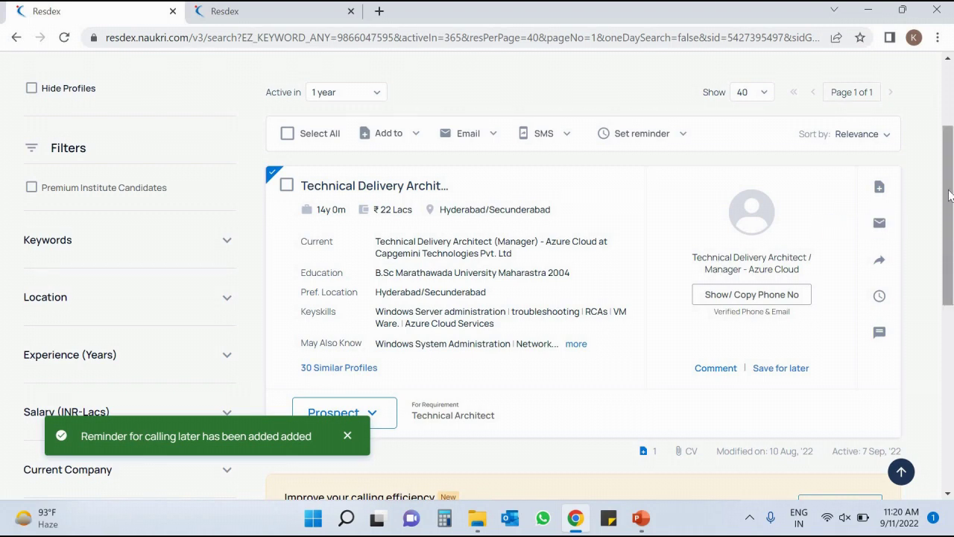
Scroll the results and open the candidate's Set reminder dropdown of reminder types.
scroll(948, 192, up, 2)
drag(948, 192, 952, 232)
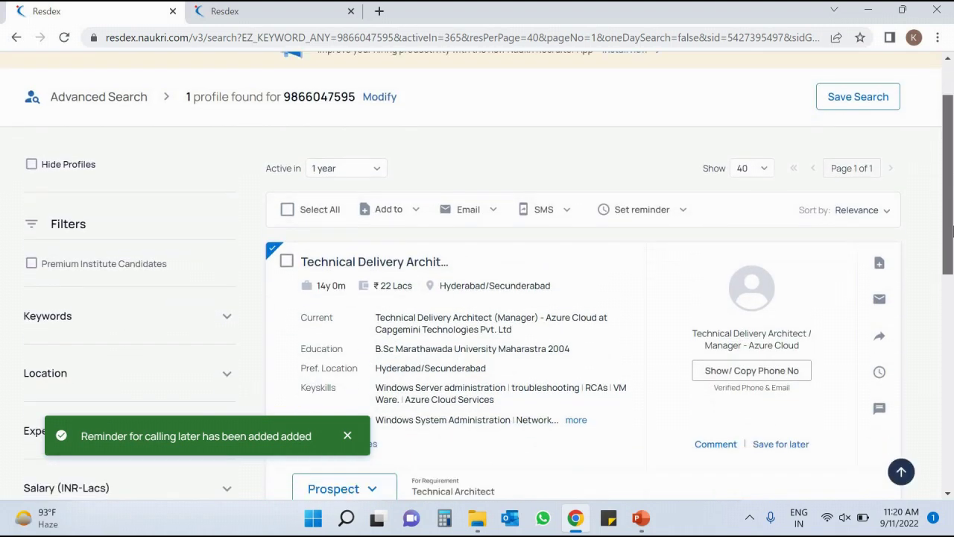
scroll(952, 246, down, 1)
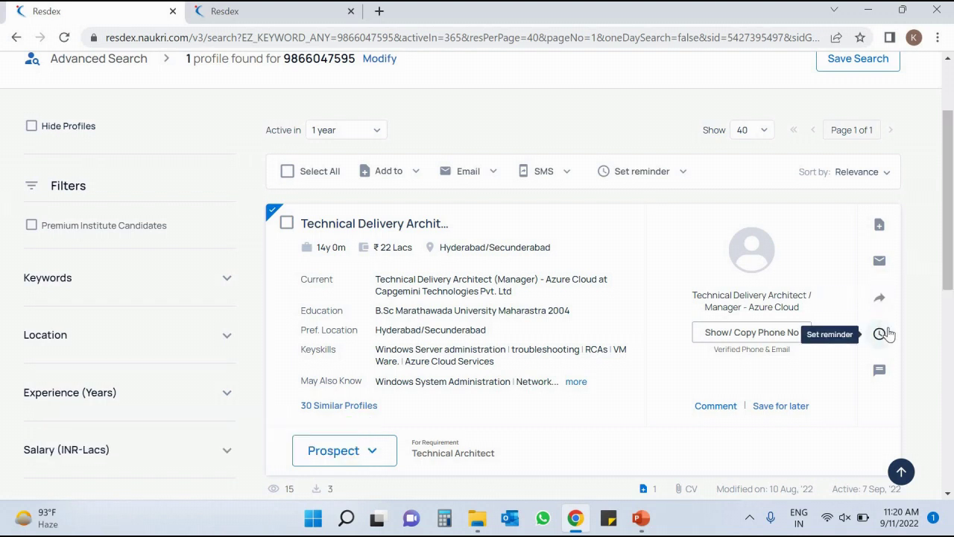
click(881, 334)
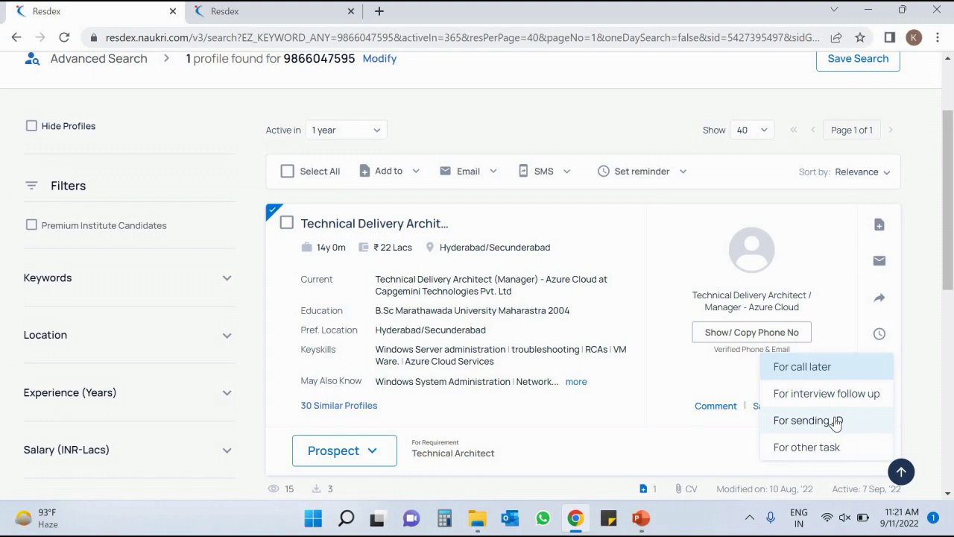
Save a reminder for 02:03 PM on 09/11/2022 with the description 'For sending JD'.
click(835, 422)
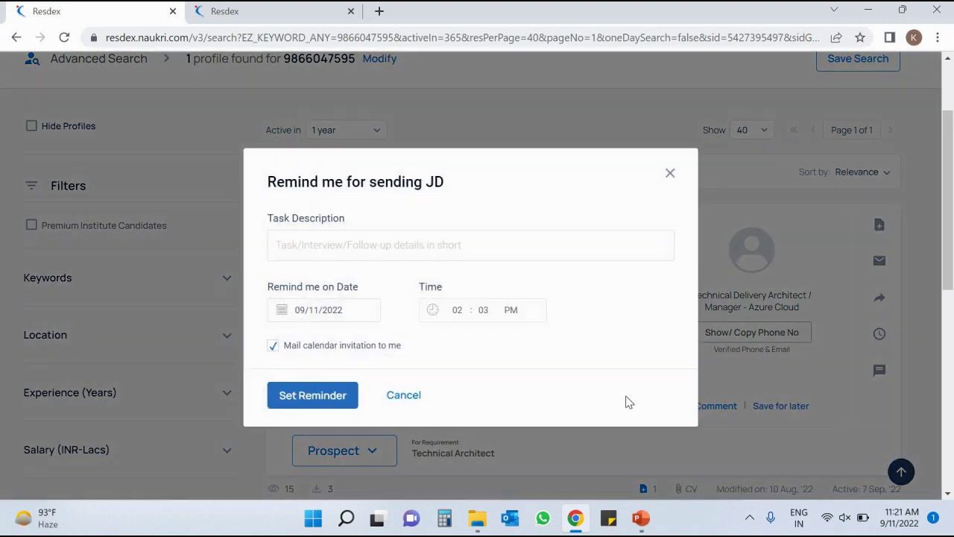
click(305, 240)
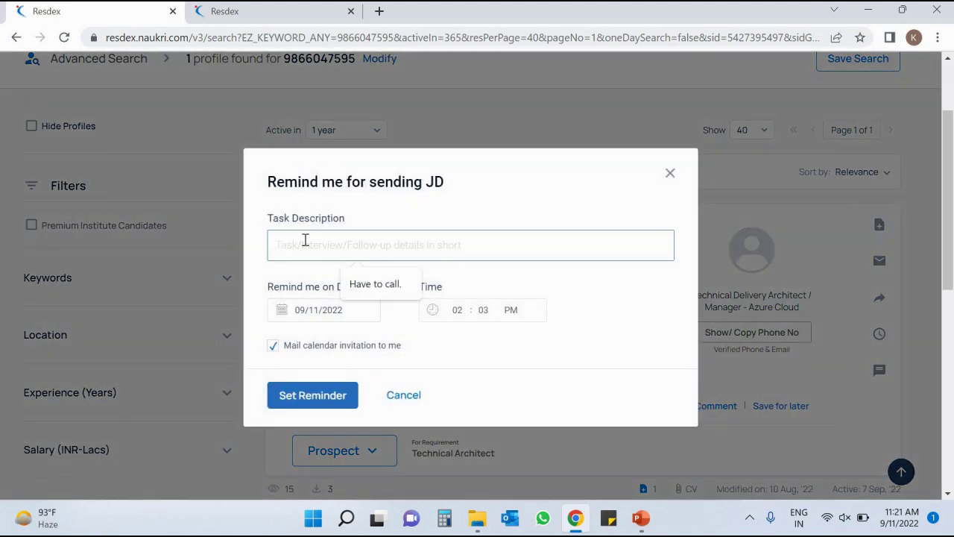
text(Foro)
key(BackSpace)
key(BackSpace)
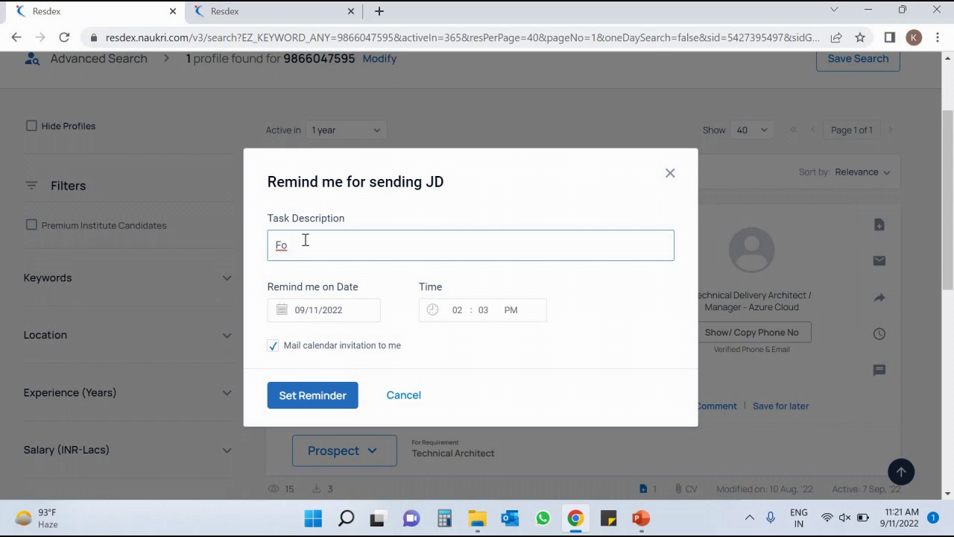
text(r sending JD)
click(670, 175)
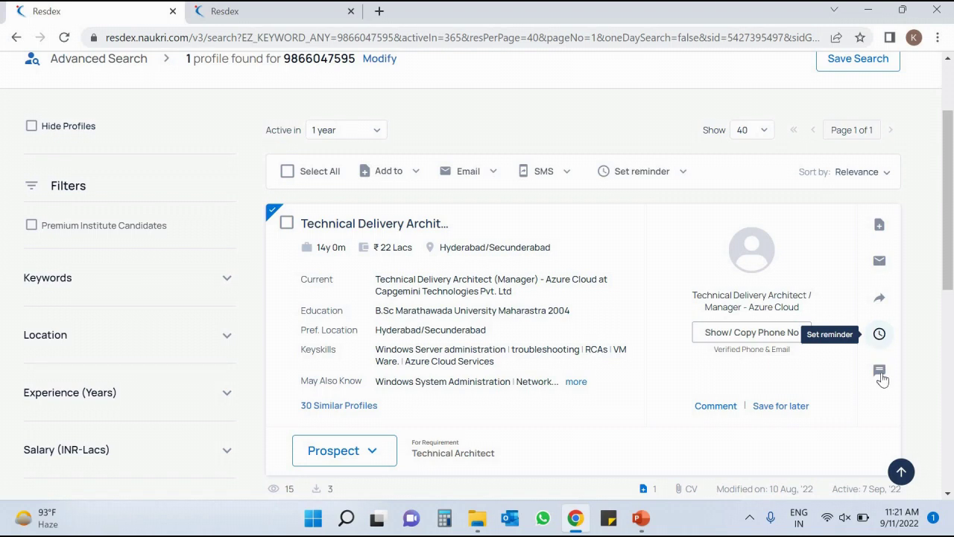
Open the candidate's chat from the Message icon, closing and reopening it once.
click(880, 371)
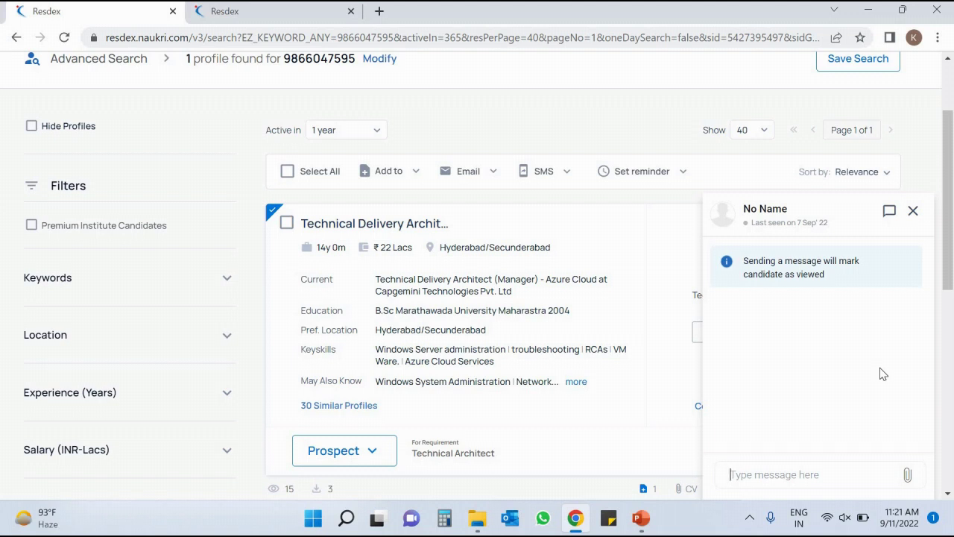
click(913, 216)
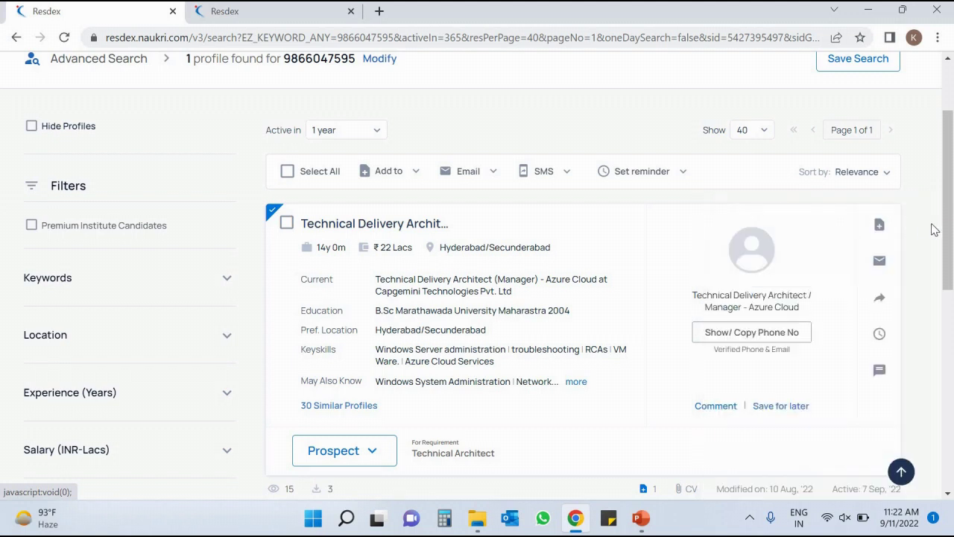
scroll(951, 257, down, 1)
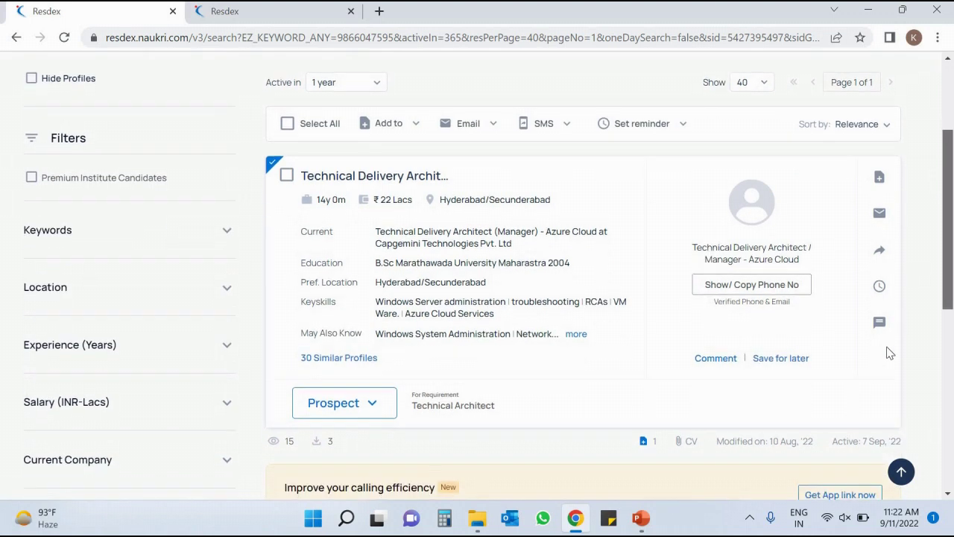
click(879, 323)
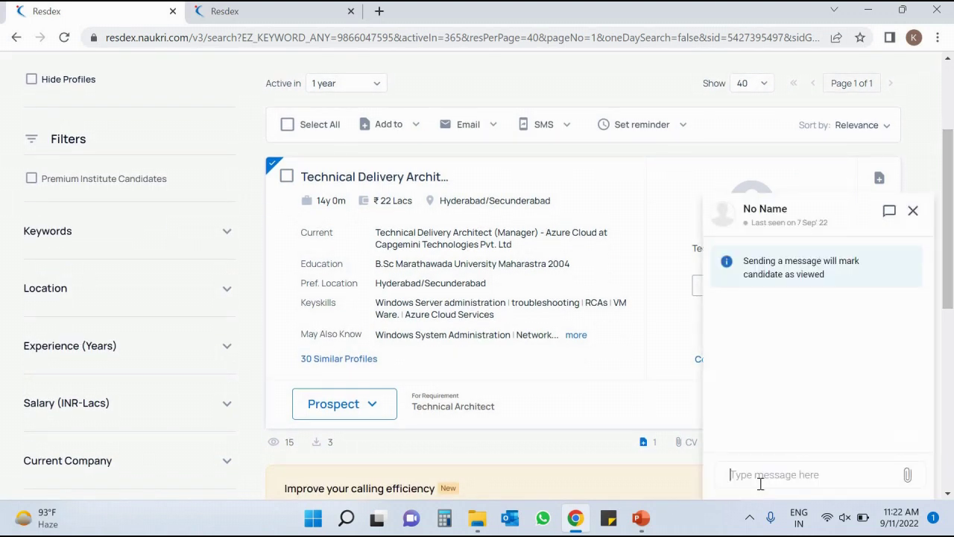
Send 'Hi Buddy, Are you looking for a job?' to the candidate and close the chat.
text(Hi )
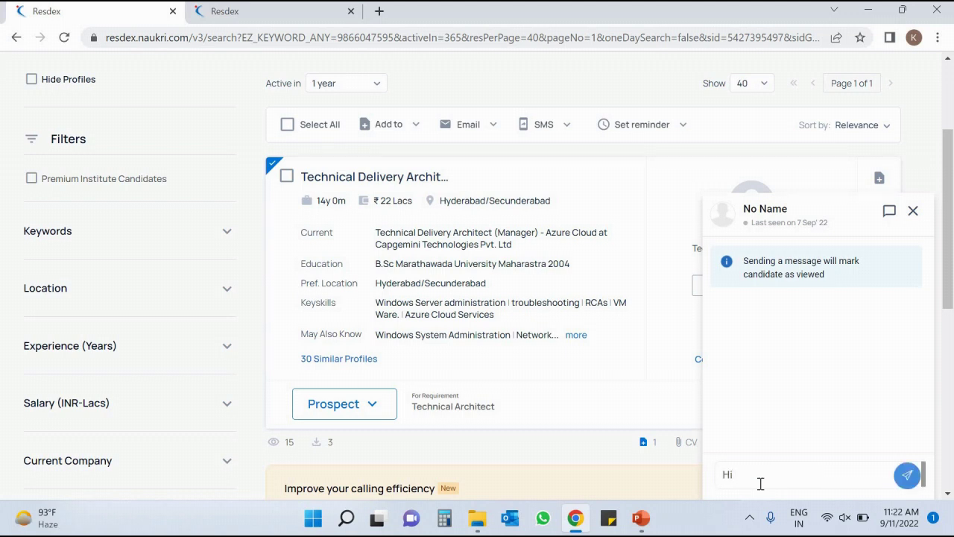
text(Buddy, Are you looking for a jo)
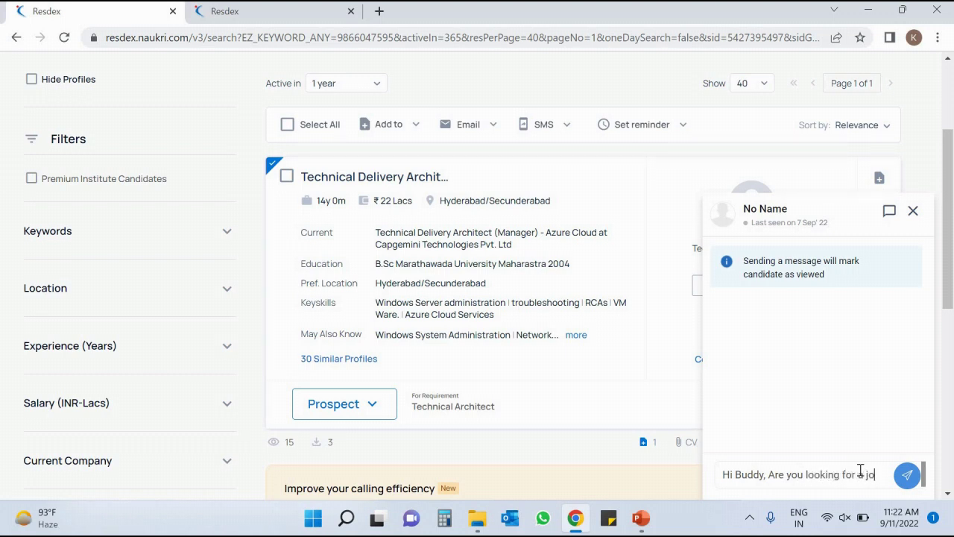
text(b?)
click(907, 477)
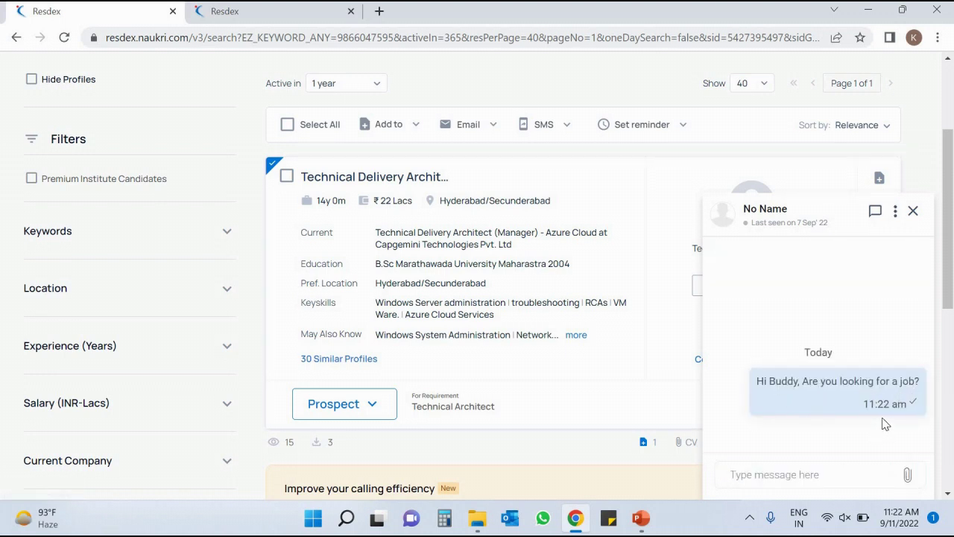
click(915, 215)
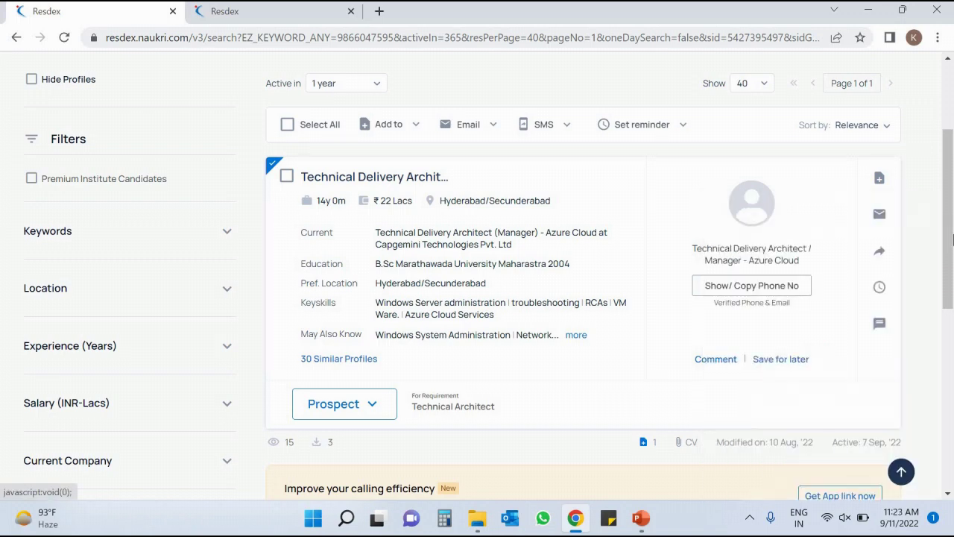
Scroll back up the results and switch to the PowerPoint slide show window.
drag(950, 199, 950, 197)
scroll(950, 199, up, 1)
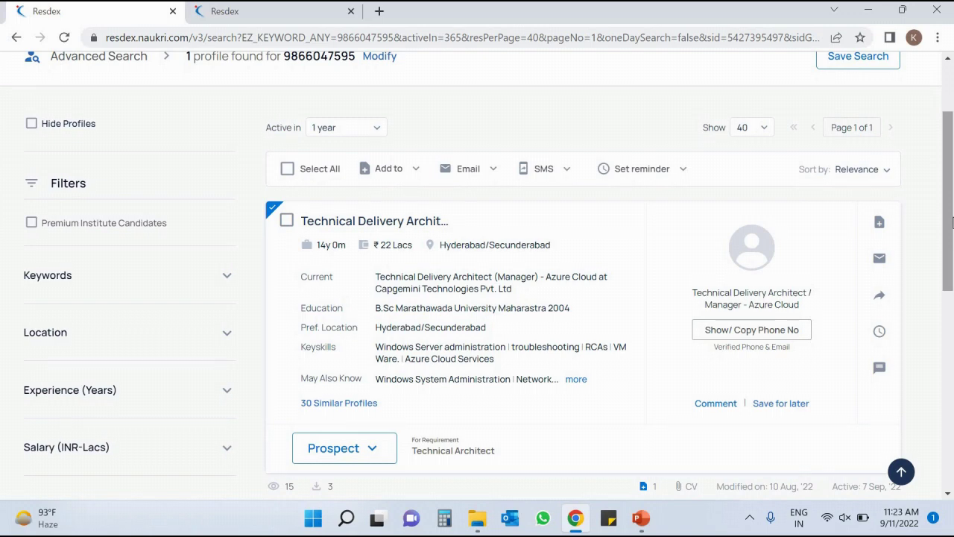
scroll(947, 224, up, 1)
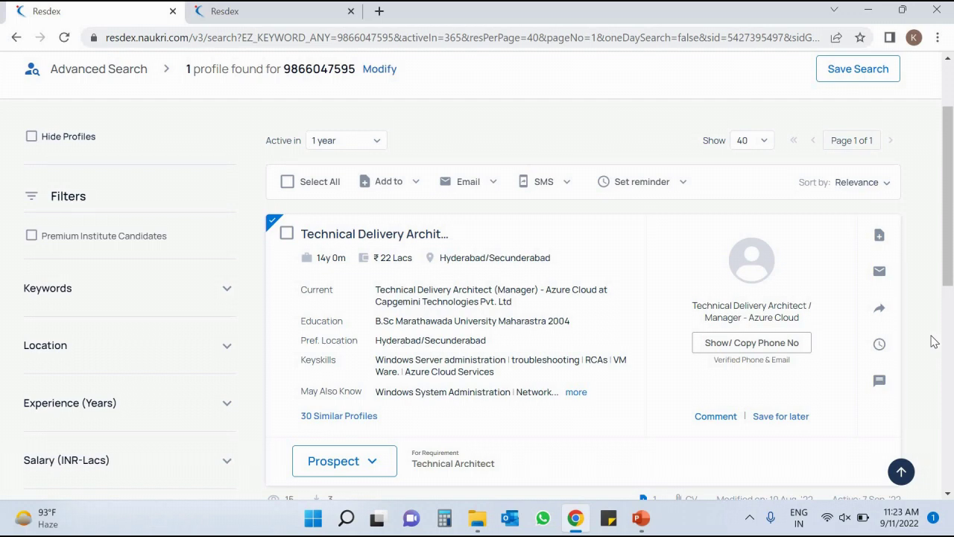
key(alt+Tab)
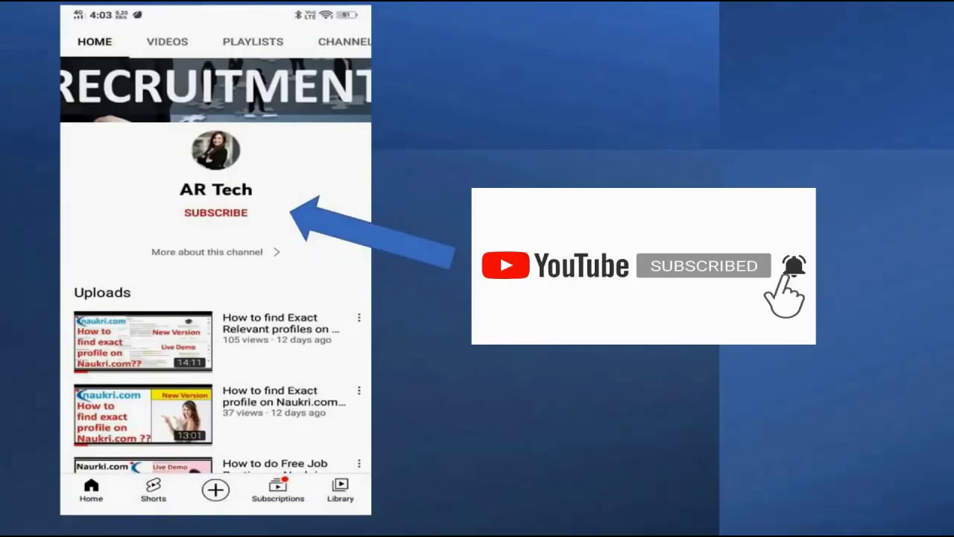